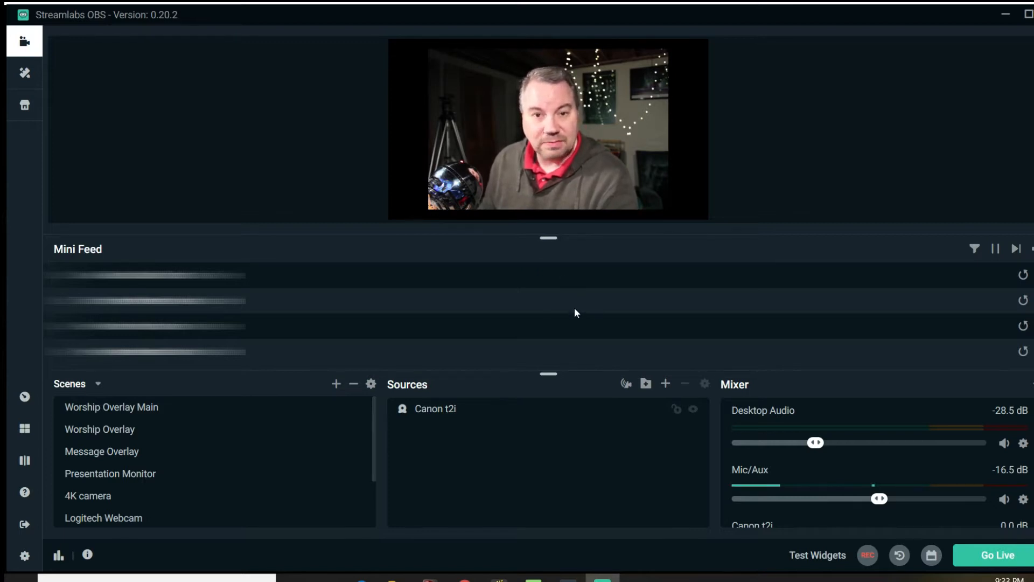
Start going live without sharing to Facebook first, and bring up the stream info for the Compass Point Chapel page
left_click(997, 554)
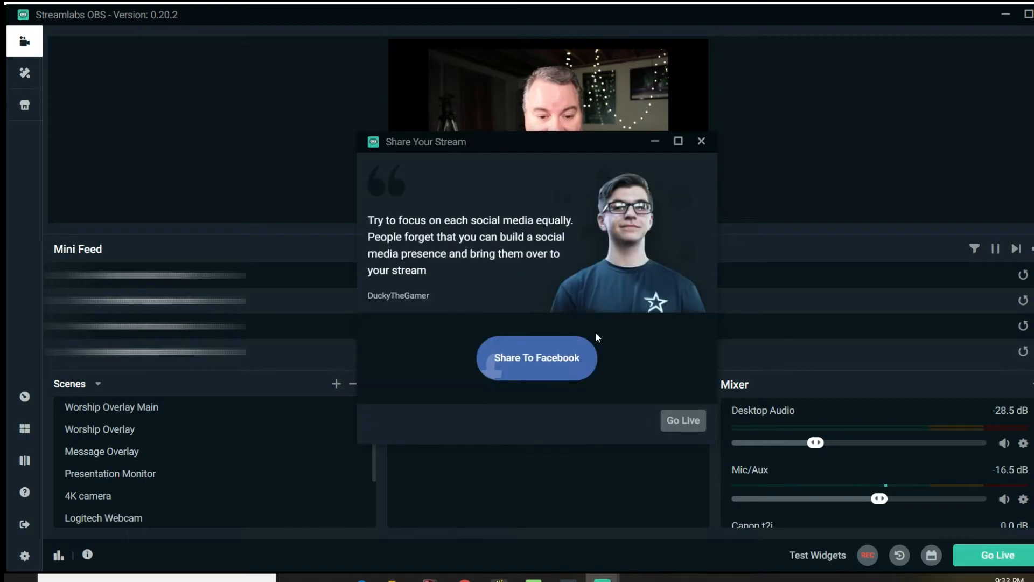
left_click(669, 423)
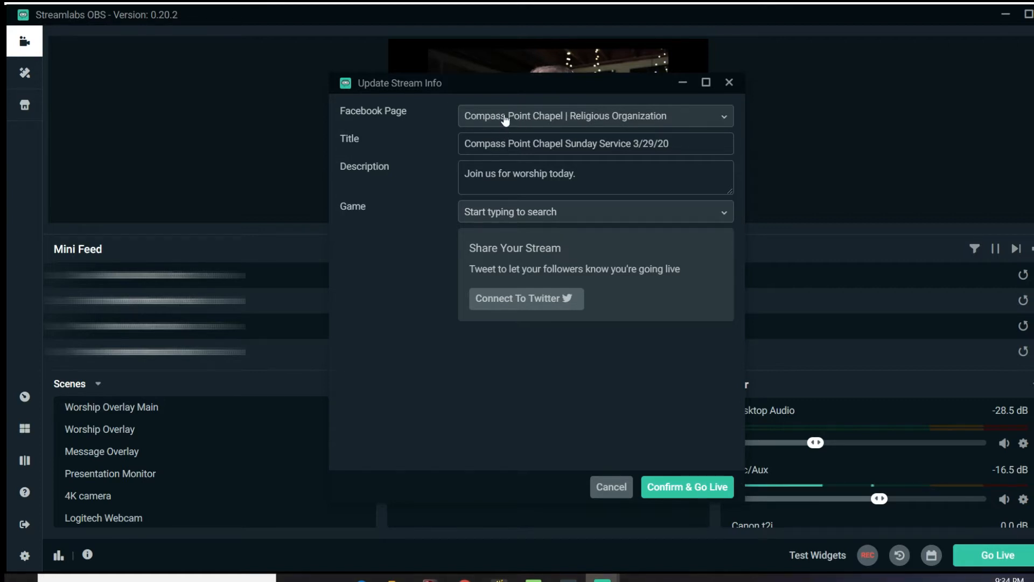
left_click_drag(502, 89, 490, 166)
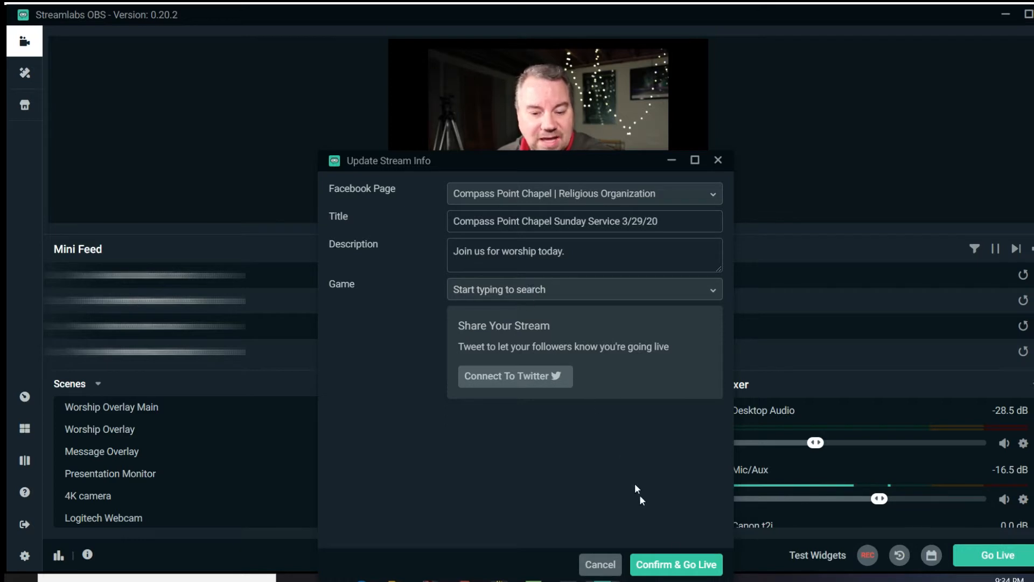
left_click(675, 570)
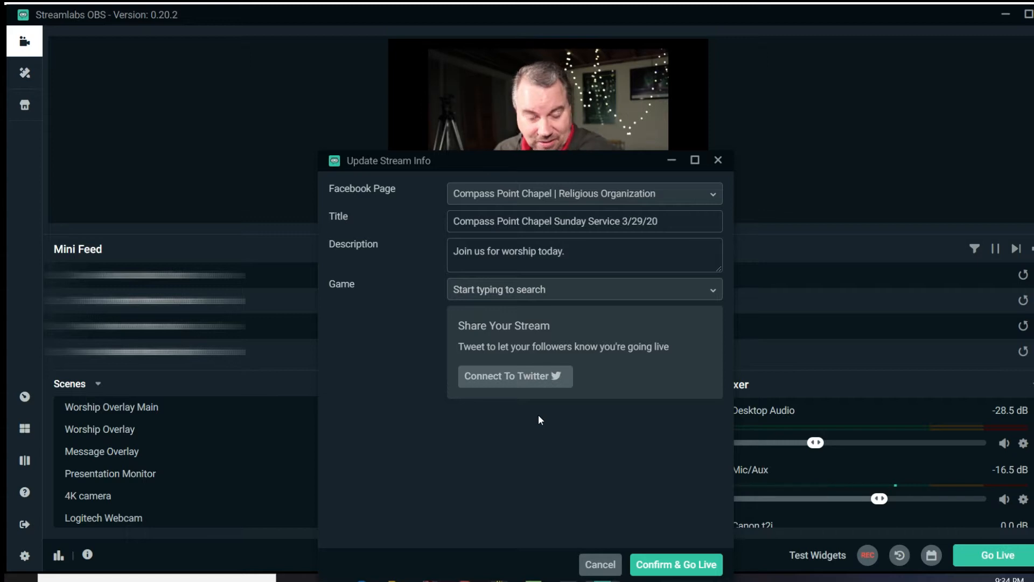
Try UNO ™ & Friends as the stream's game, and cancel going live
left_click(518, 296)
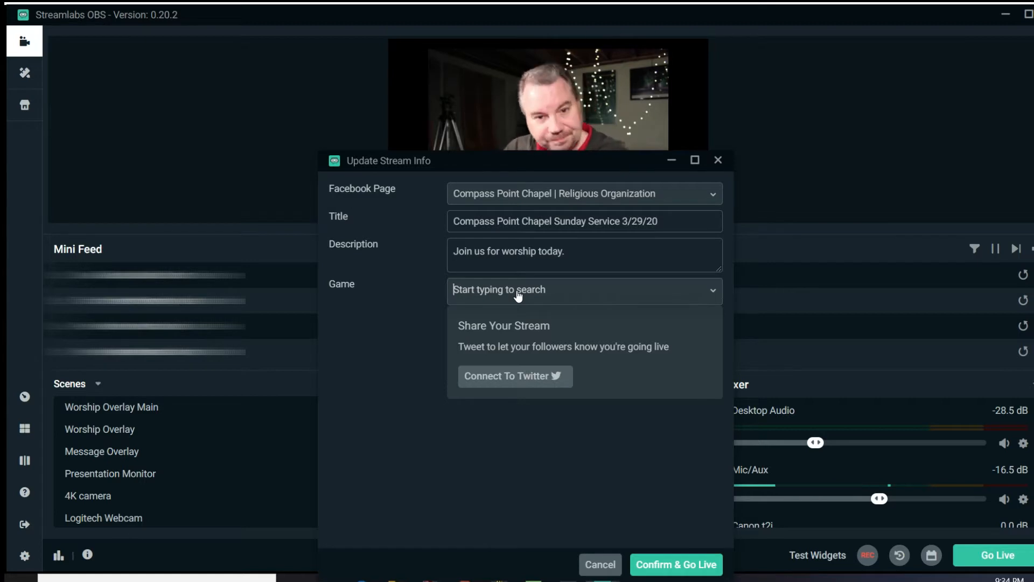
type("uno")
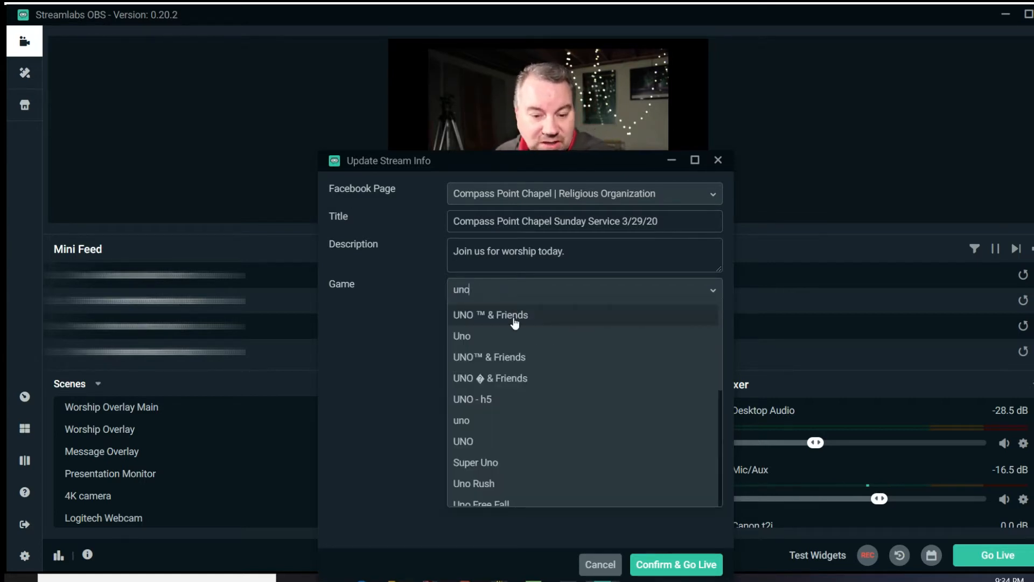
left_click(513, 318)
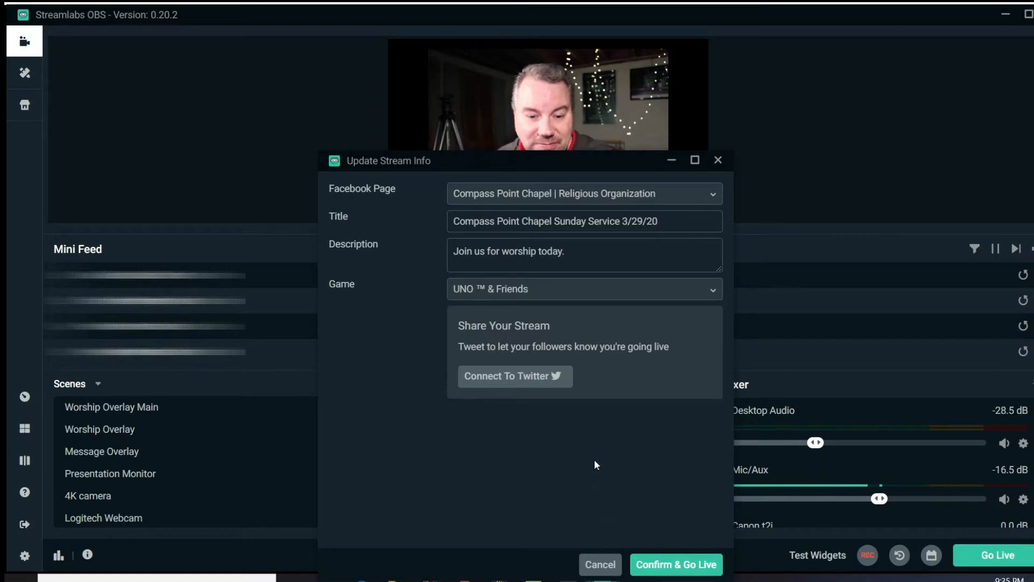
left_click(591, 563)
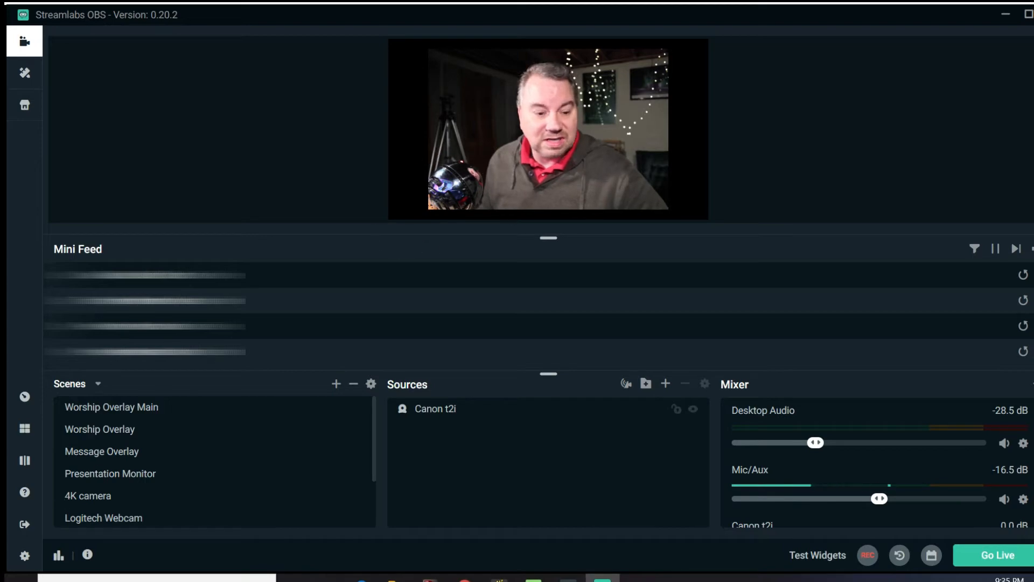
Switch the stream settings to a custom ingest with Facebook Live as the service, and save them
left_click(25, 557)
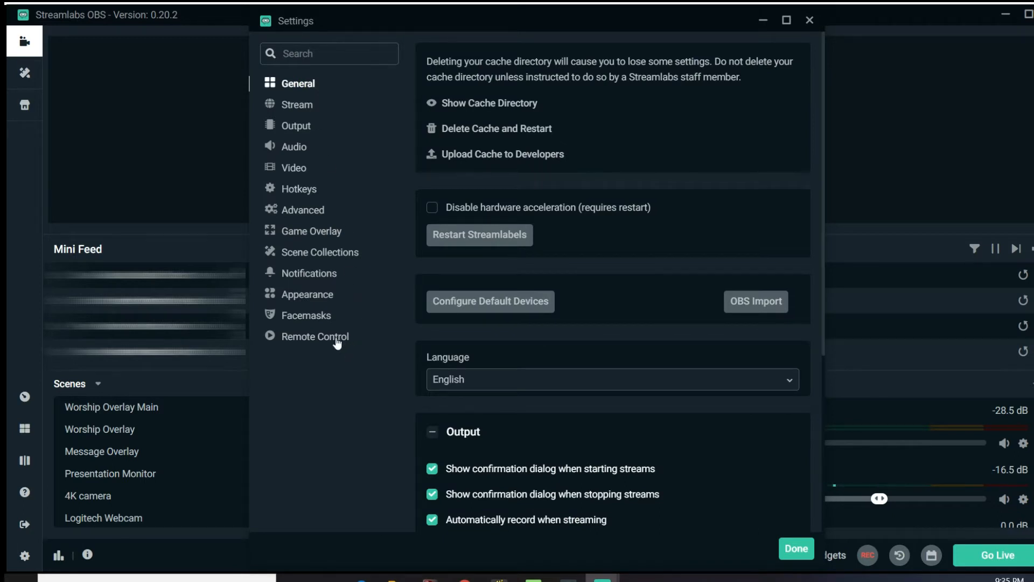
left_click(296, 106)
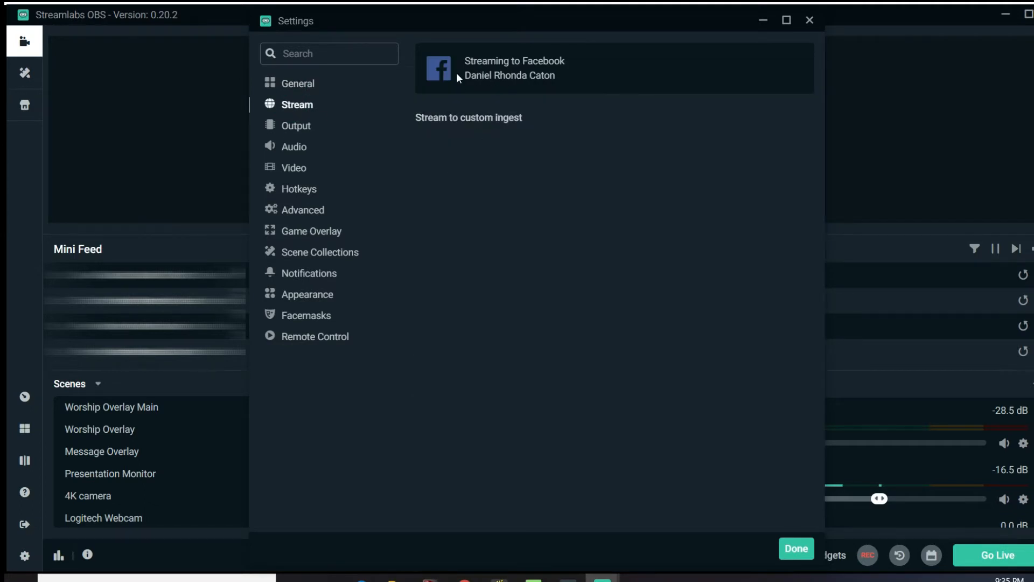
left_click(457, 123)
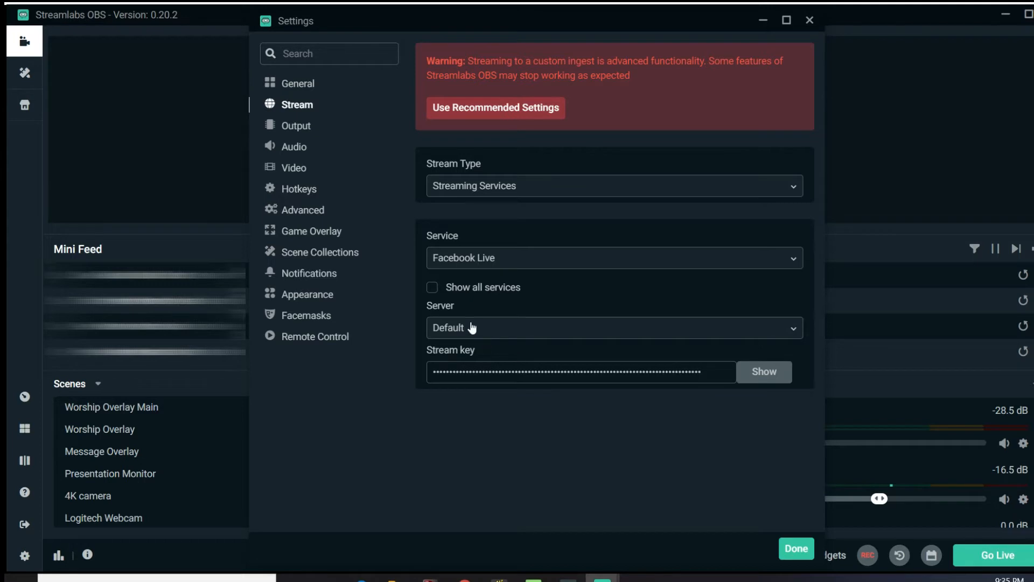
left_click(470, 262)
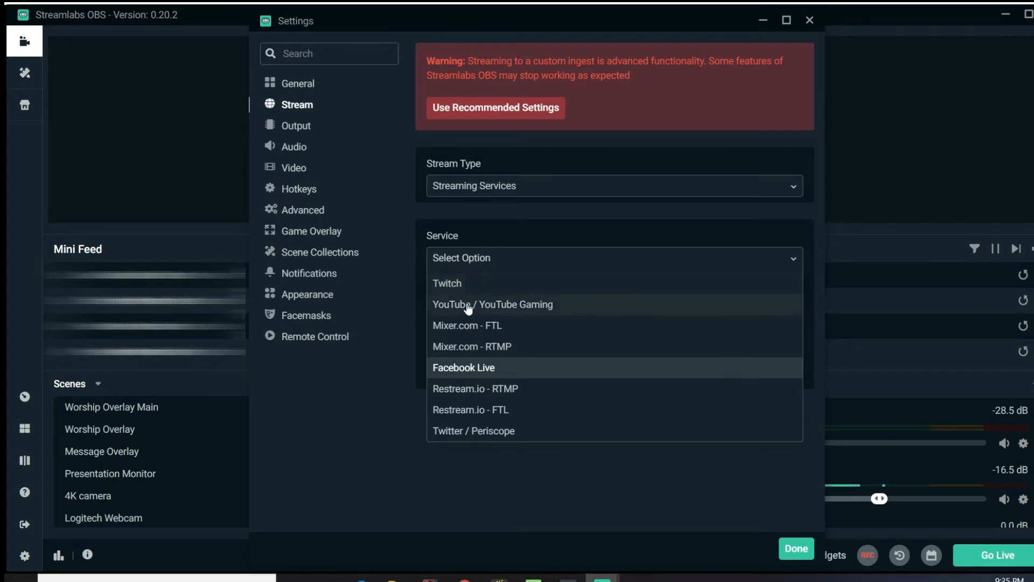
left_click(463, 370)
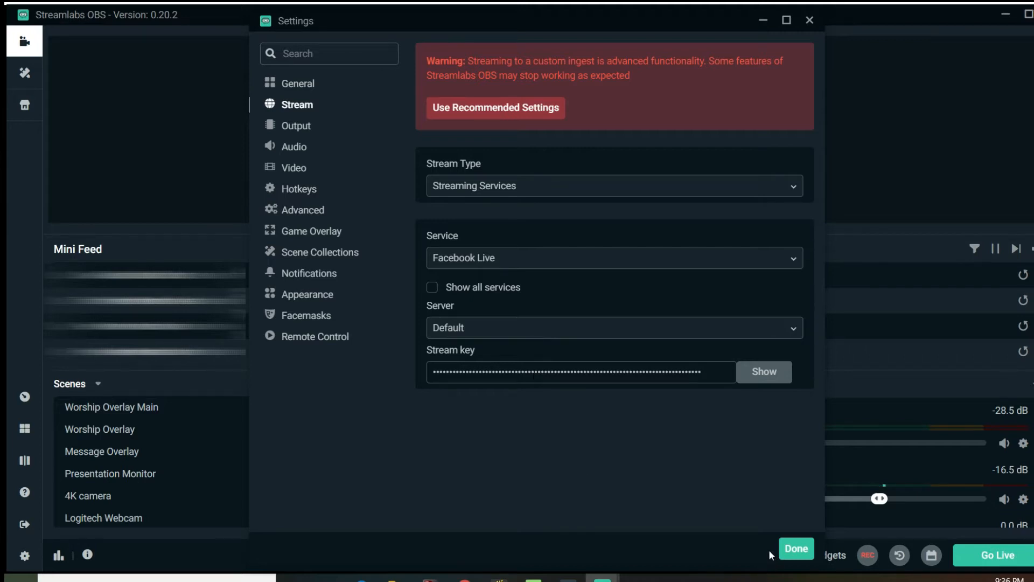
left_click(795, 548)
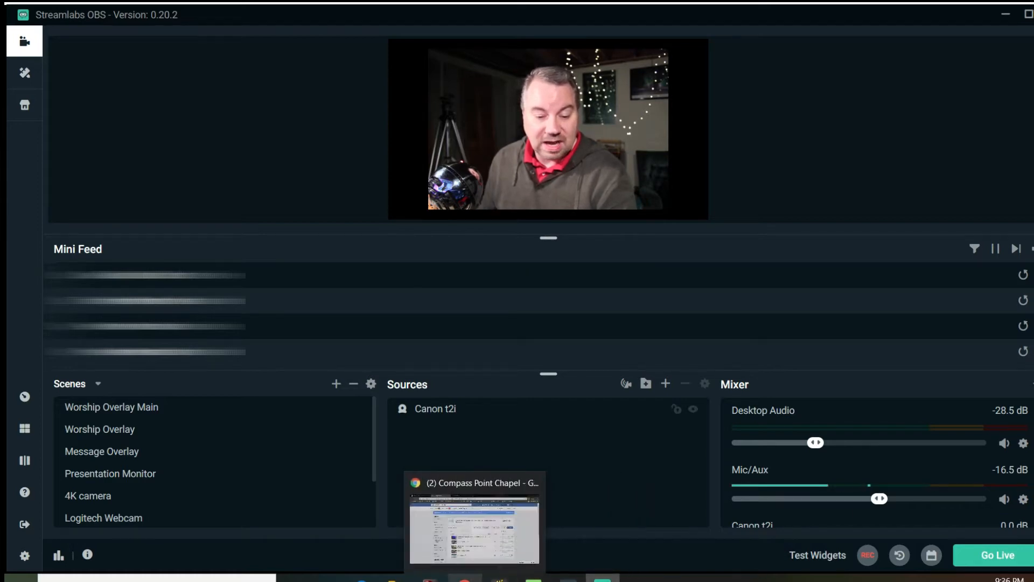
Switch to the Facebook page's Video Library in Chrome, start a live video setup and enable the persistent stream key
left_click(464, 579)
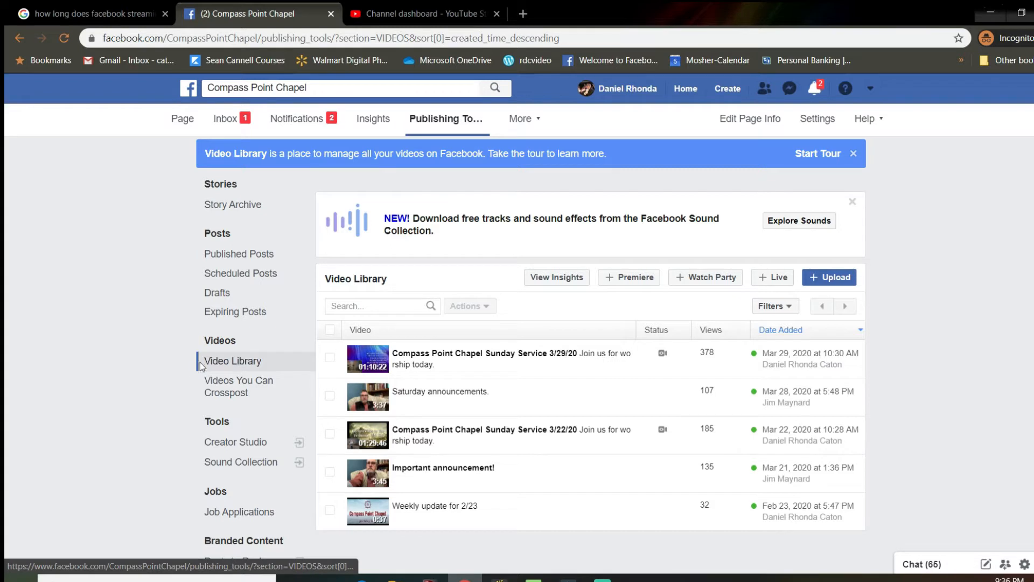
left_click(772, 278)
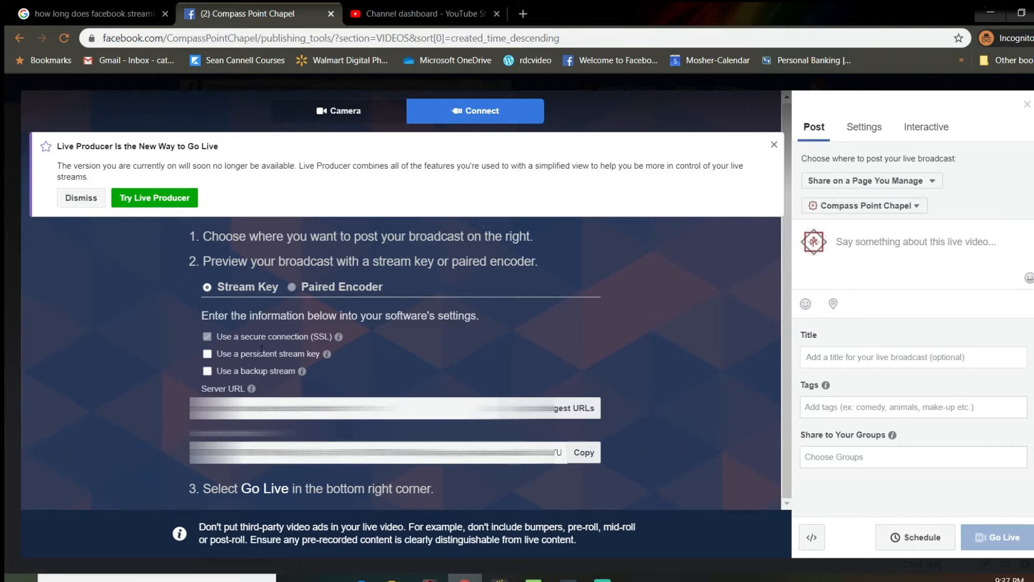
left_click(208, 354)
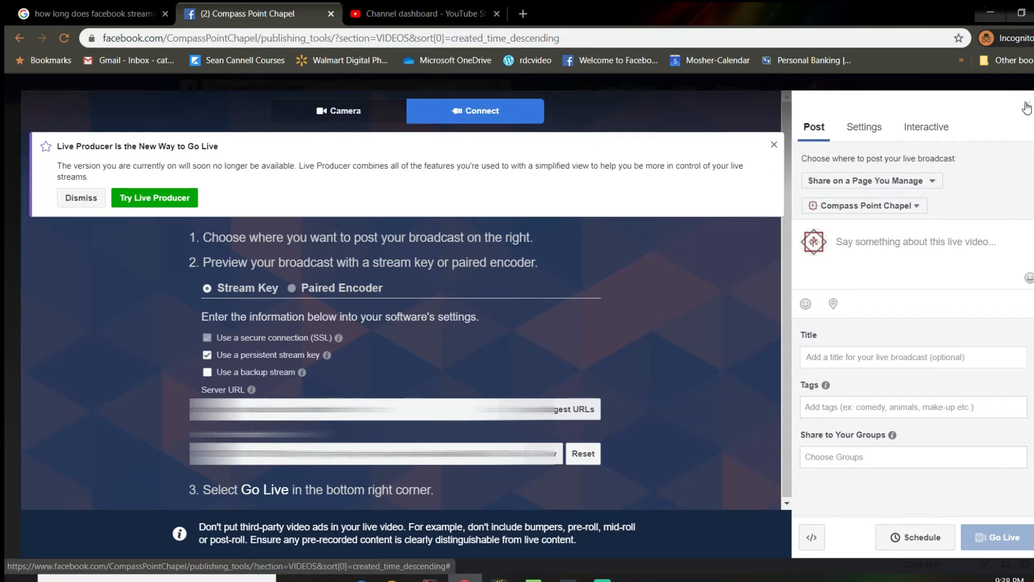
Start a new live stream in YouTube Studio and title it Test Stream
left_click(433, 13)
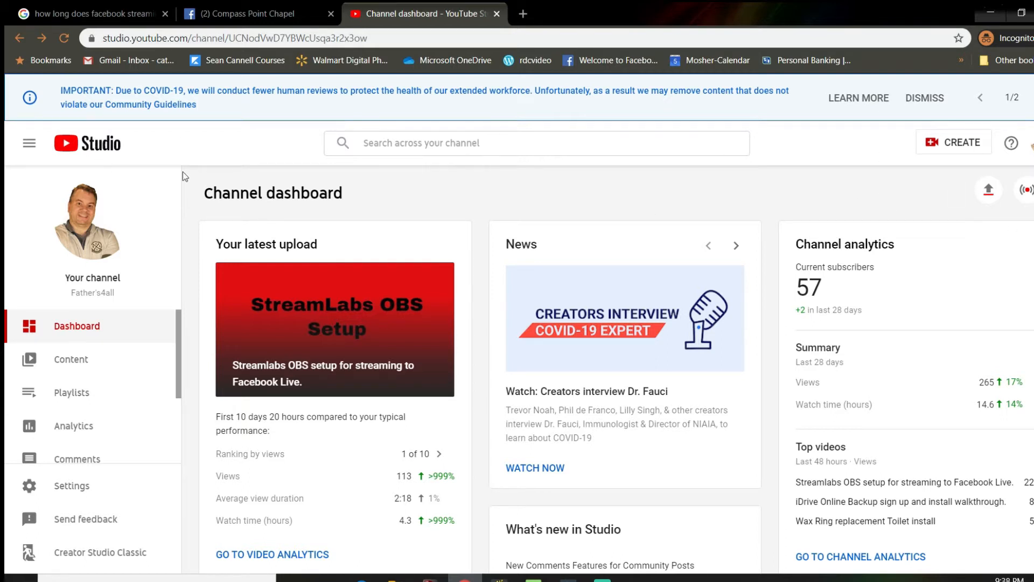
left_click(945, 143)
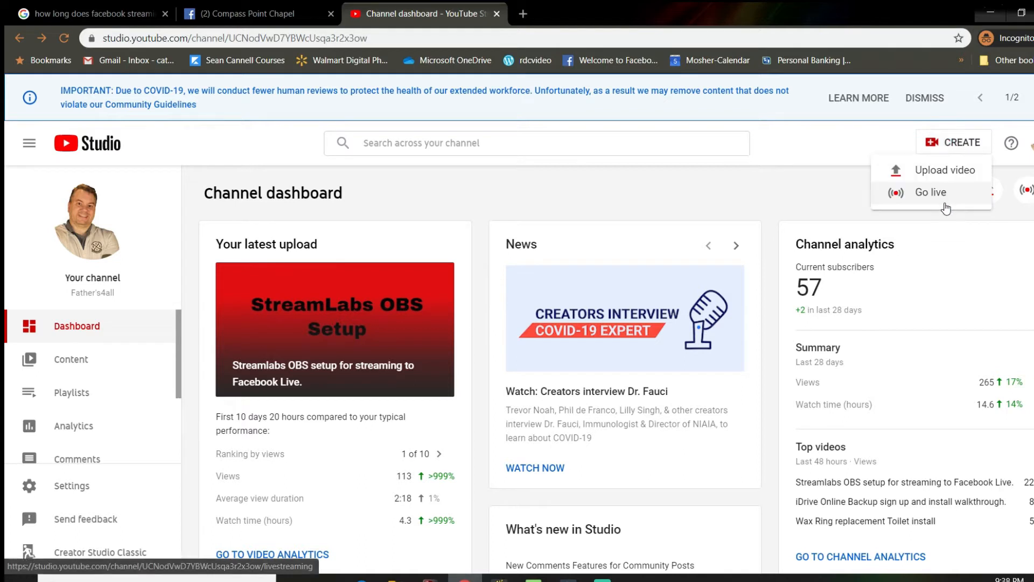
left_click(934, 197)
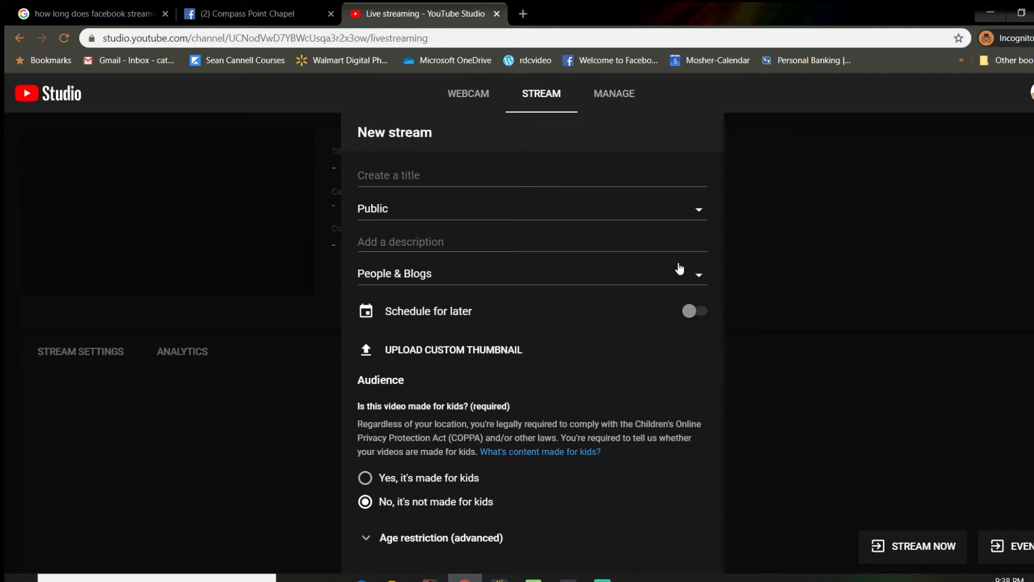
left_click(427, 172)
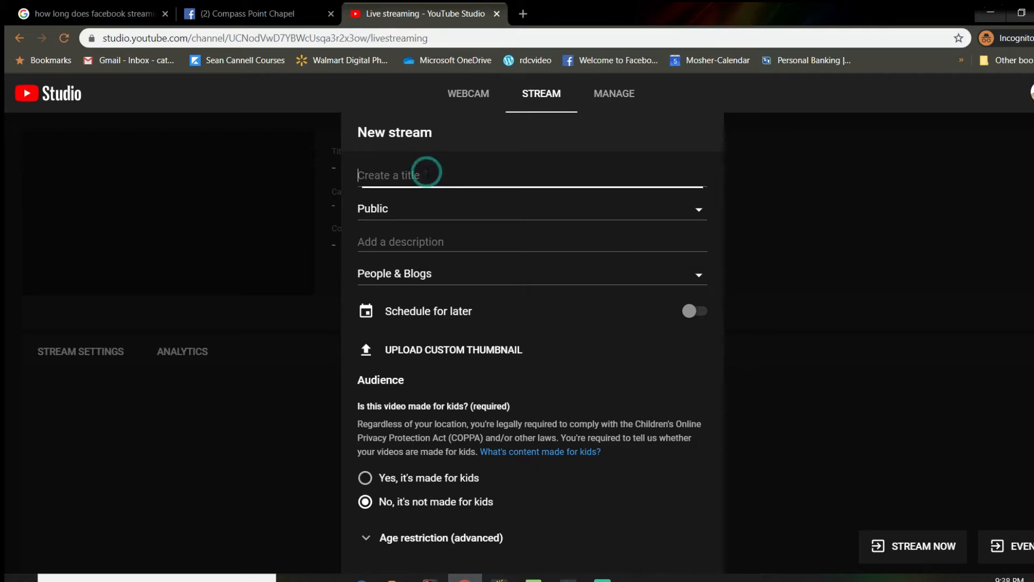
type("Test S")
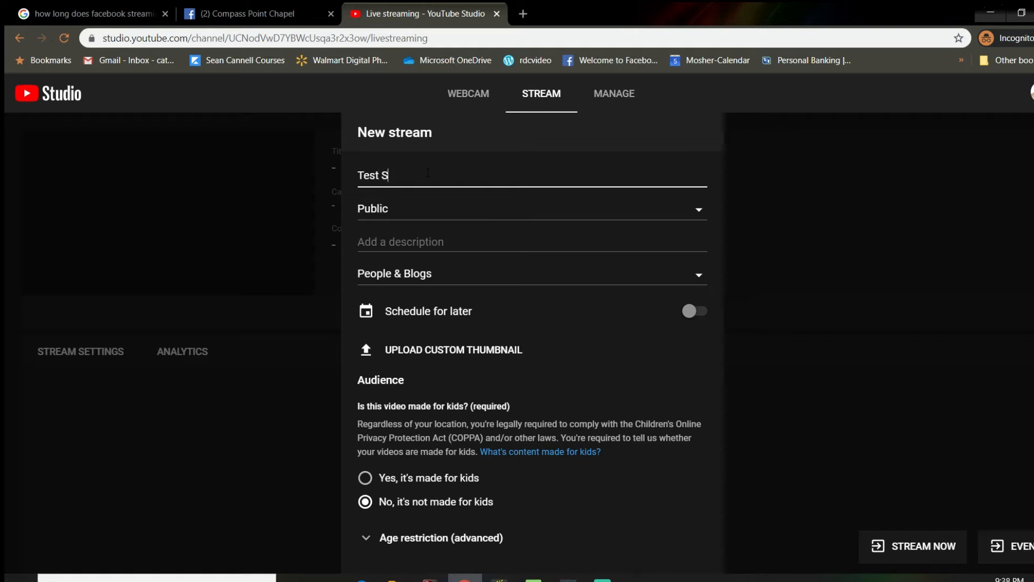
type("tream")
key("Tab")
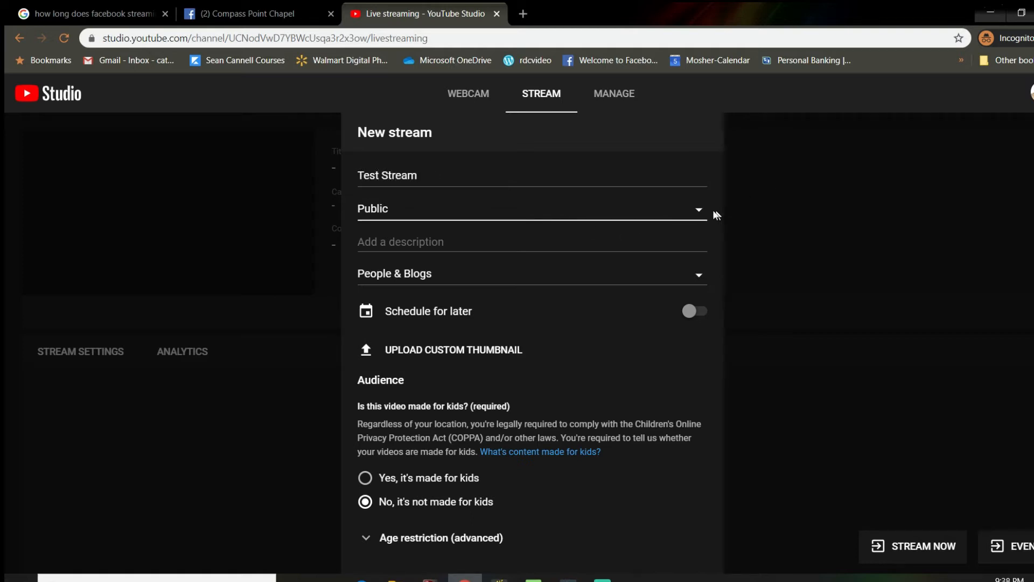
Set the stream's visibility to Unlisted and create the stream, dismissing the setup help
left_click(699, 212)
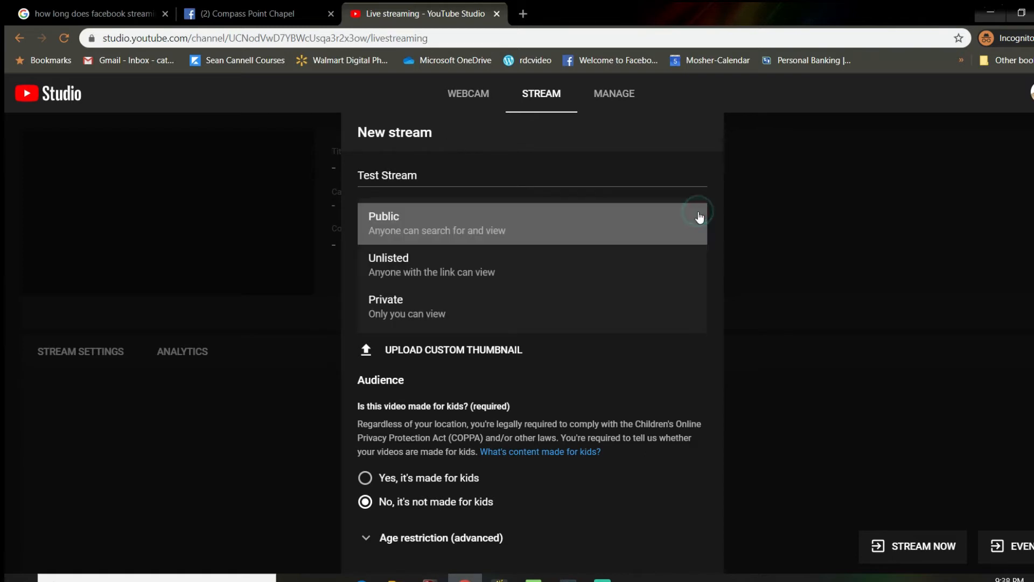
left_click(500, 273)
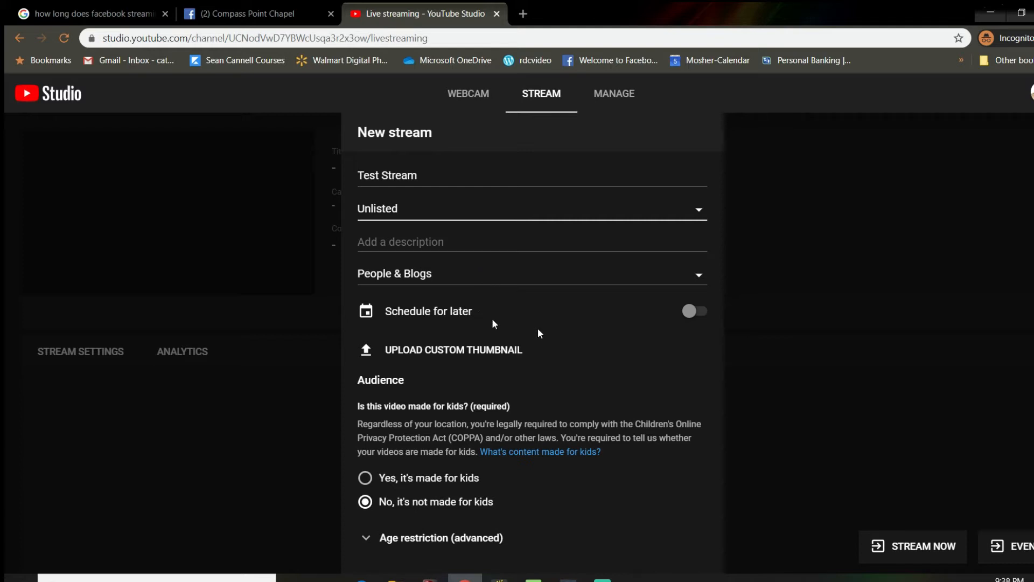
scroll(573, 284, "down", 1)
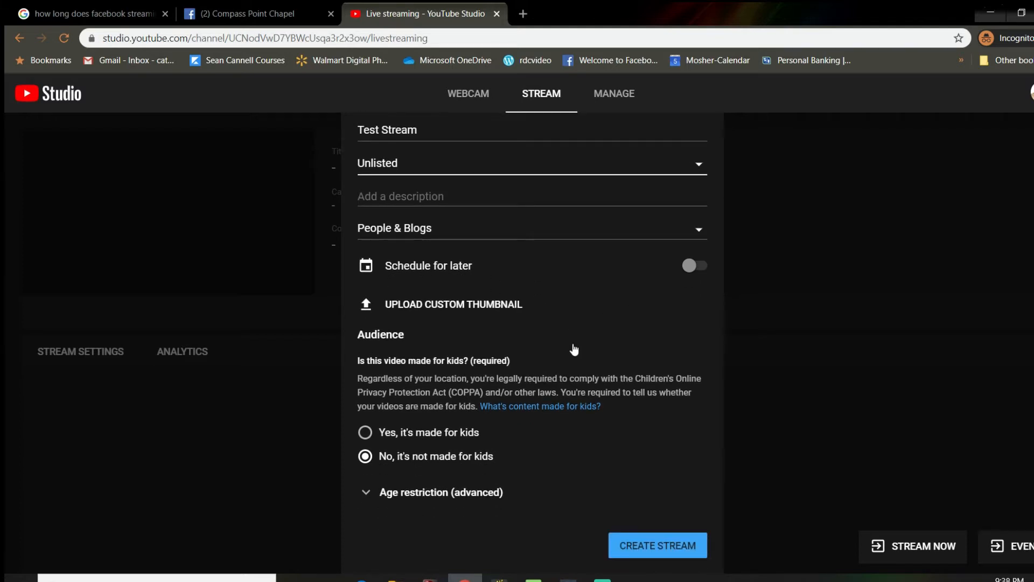
left_click(641, 548)
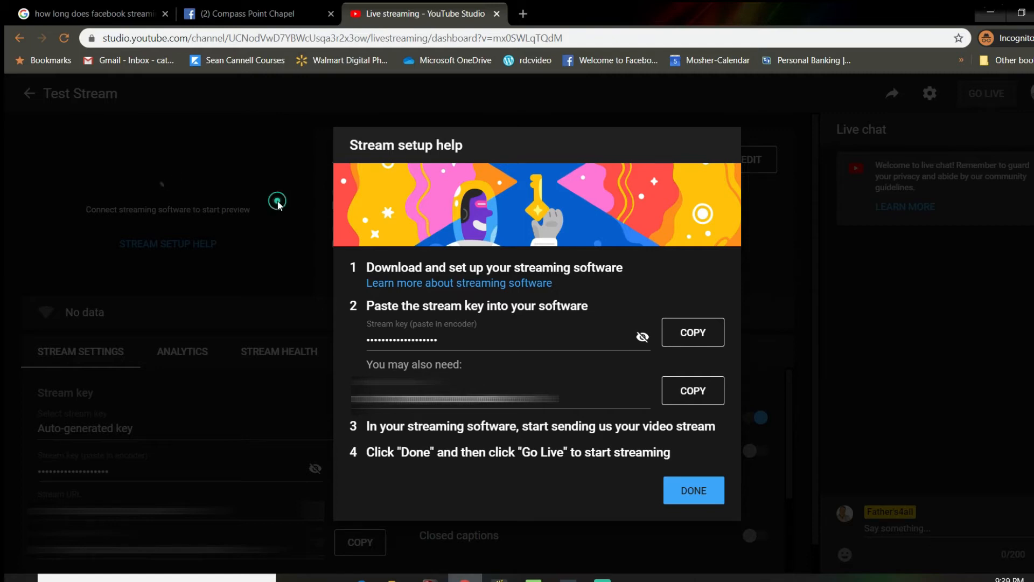
left_click(686, 491)
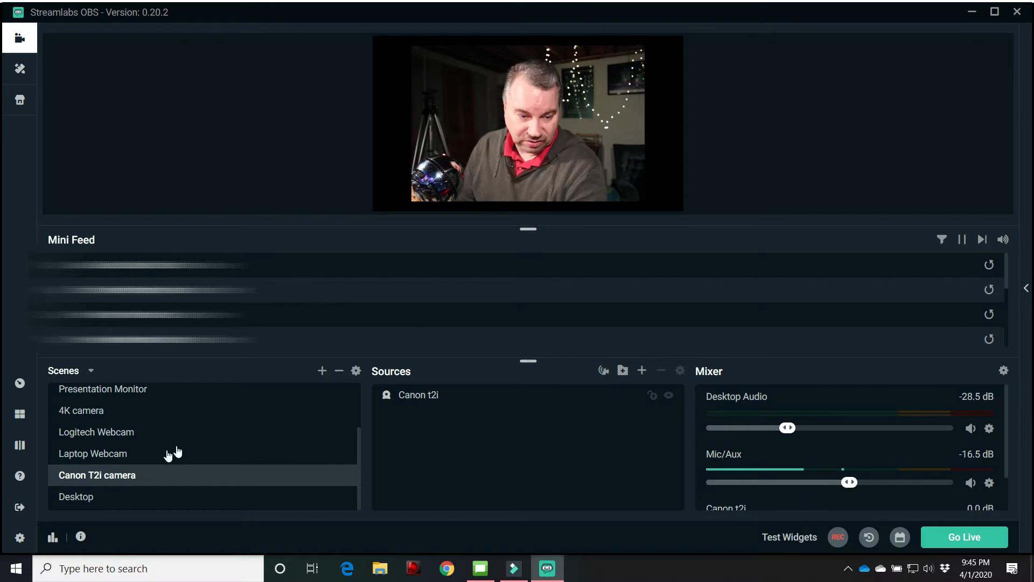
Compare the Laptop Webcam and Logitech Webcam scenes with the Canon T2i camera scene in Streamlabs OBS, and minimize the window
left_click(108, 454)
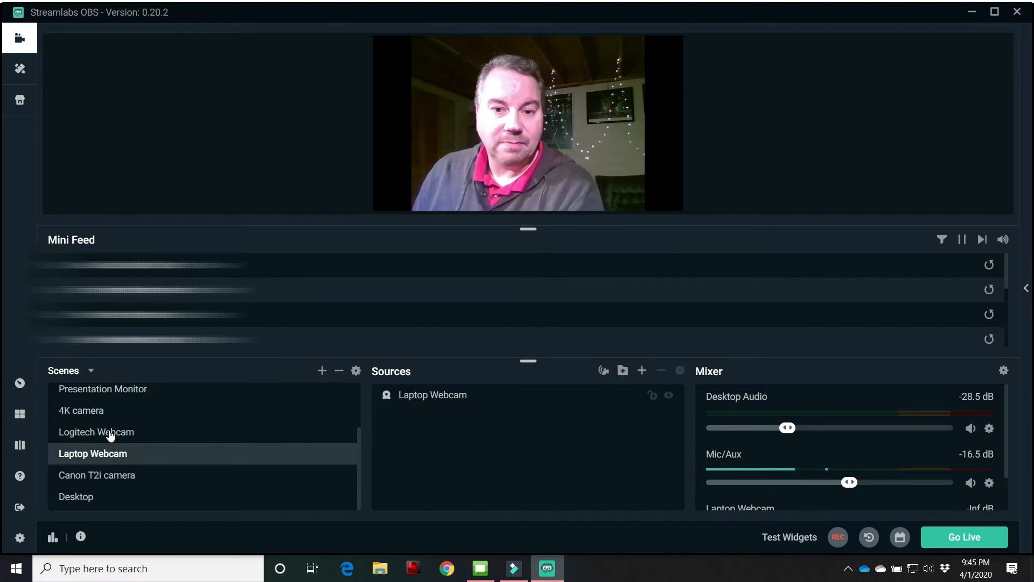
left_click(111, 435)
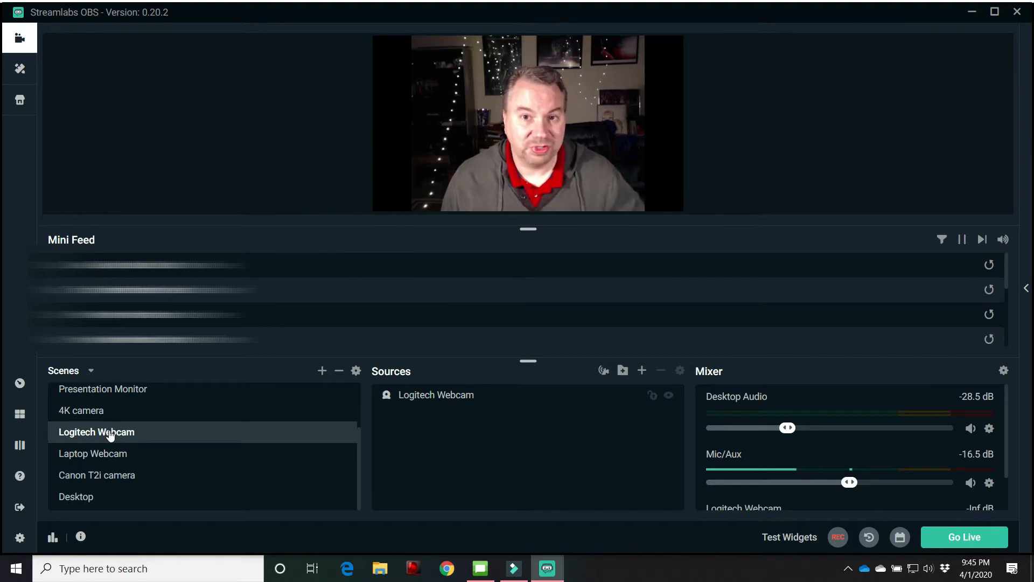
left_click(92, 481)
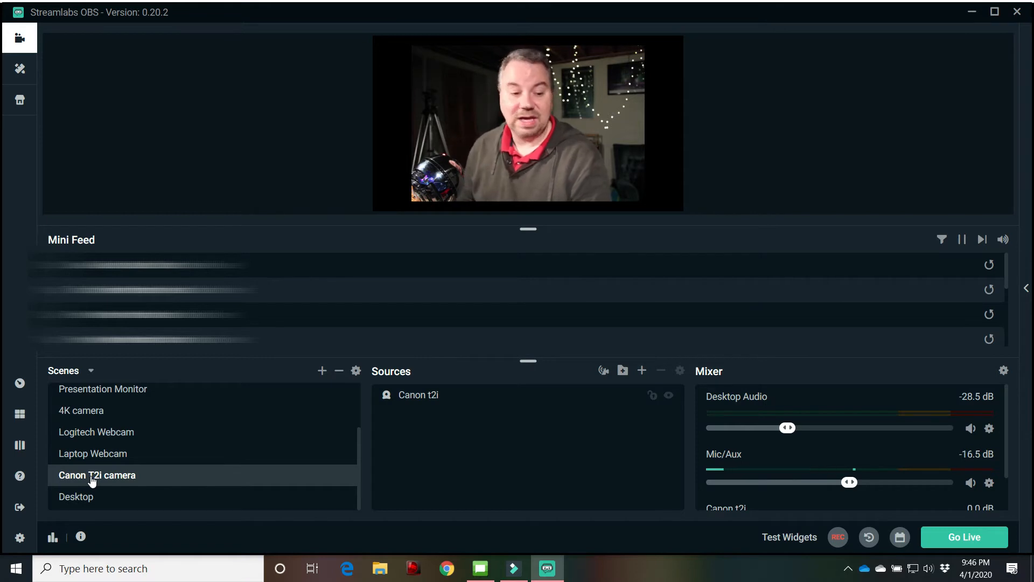
left_click(103, 434)
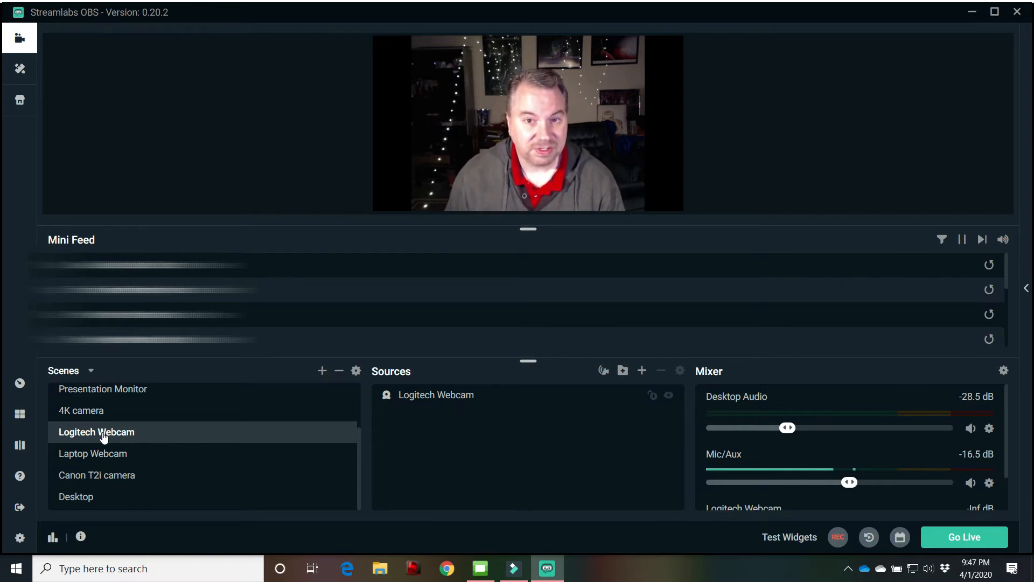
left_click(95, 476)
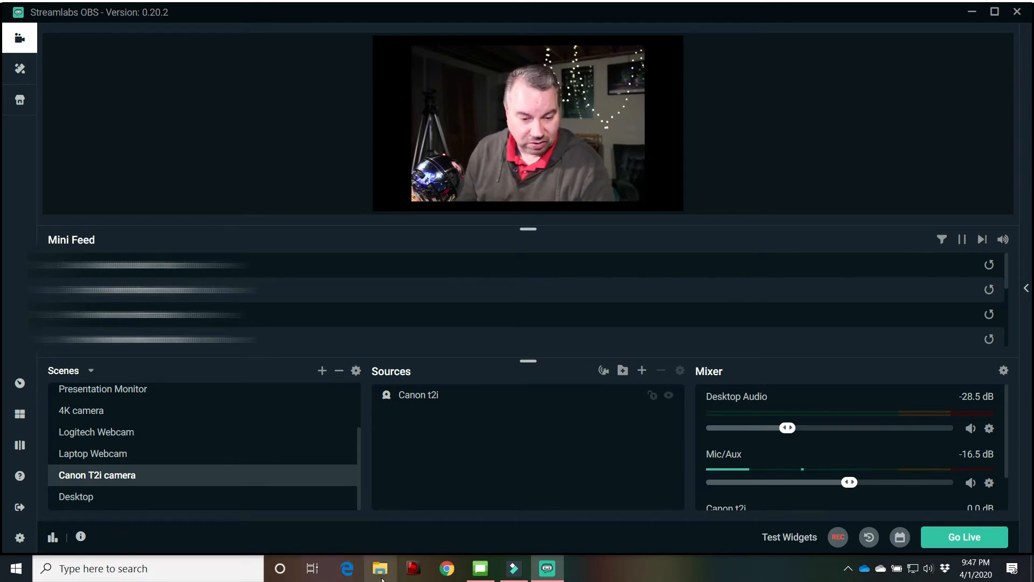
mouse_move(473, 570)
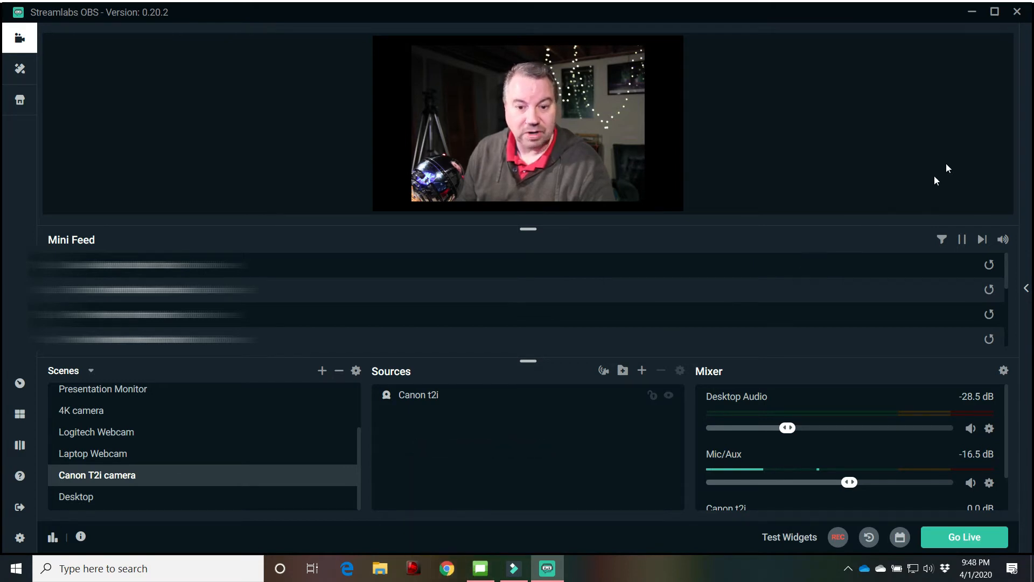
left_click(971, 14)
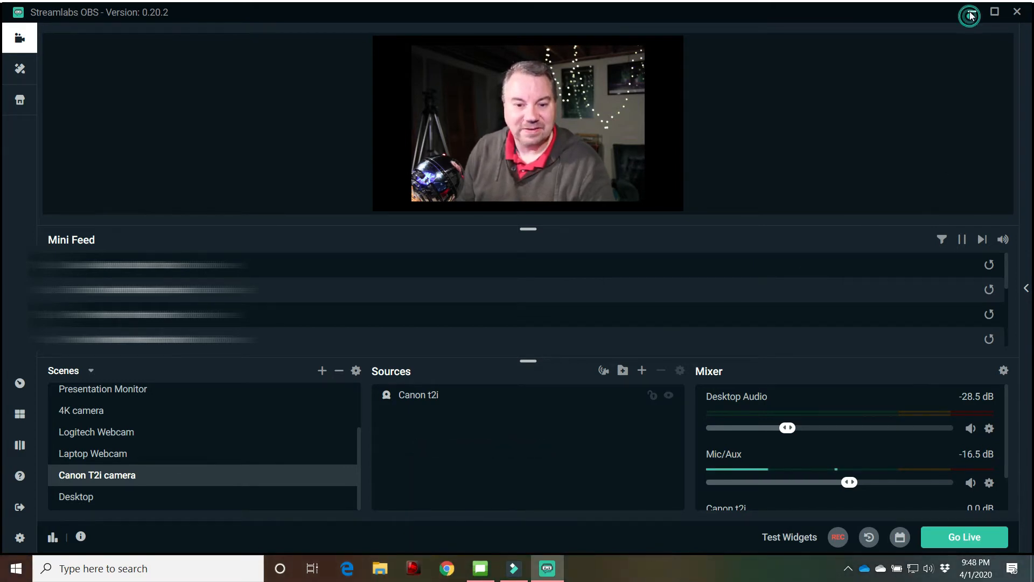
Minimize the Filmora window, launch SparkoCam from the desktop and reposition its window fully on screen
left_click(990, 8)
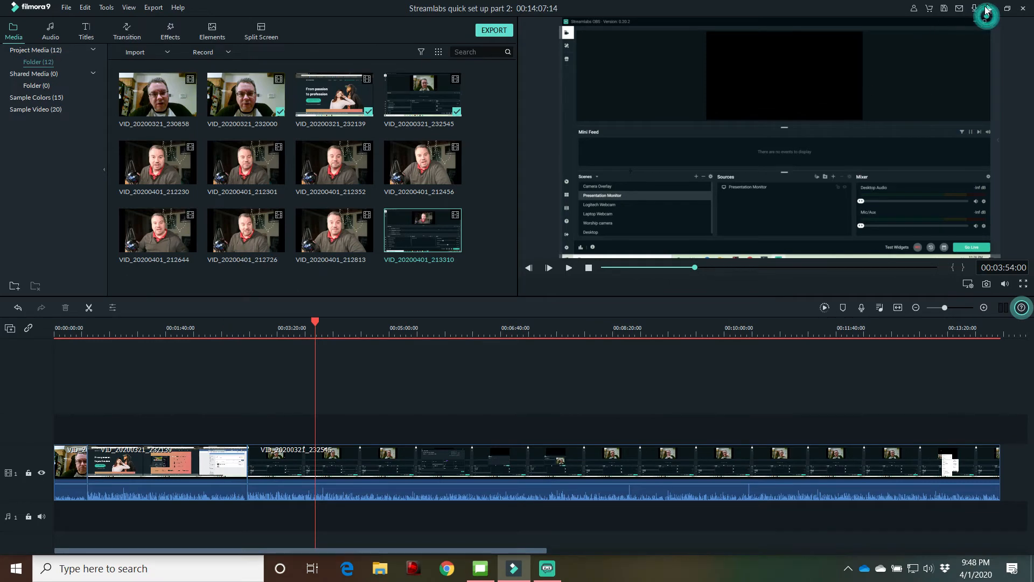
left_click(953, 14)
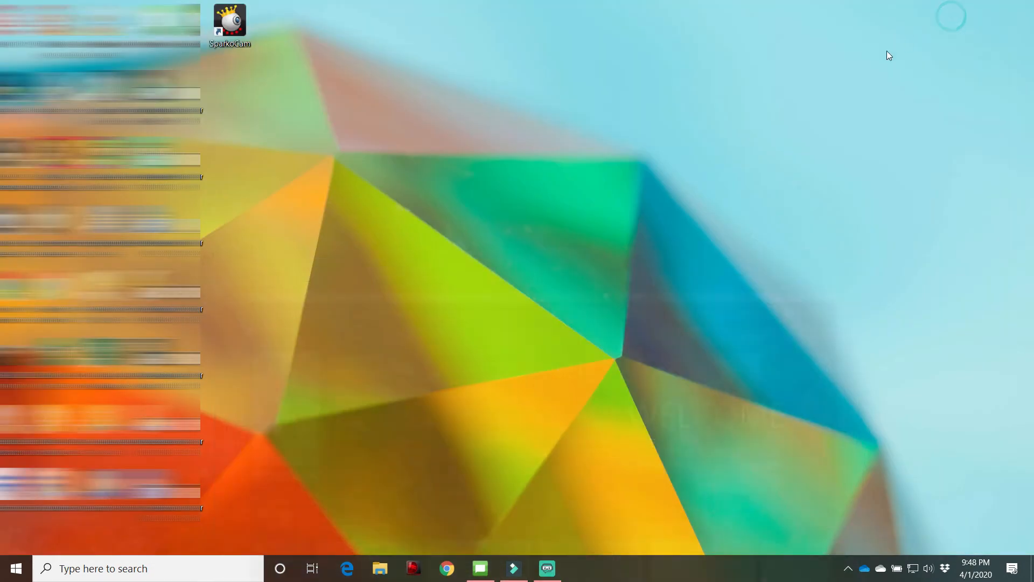
double_click(232, 33)
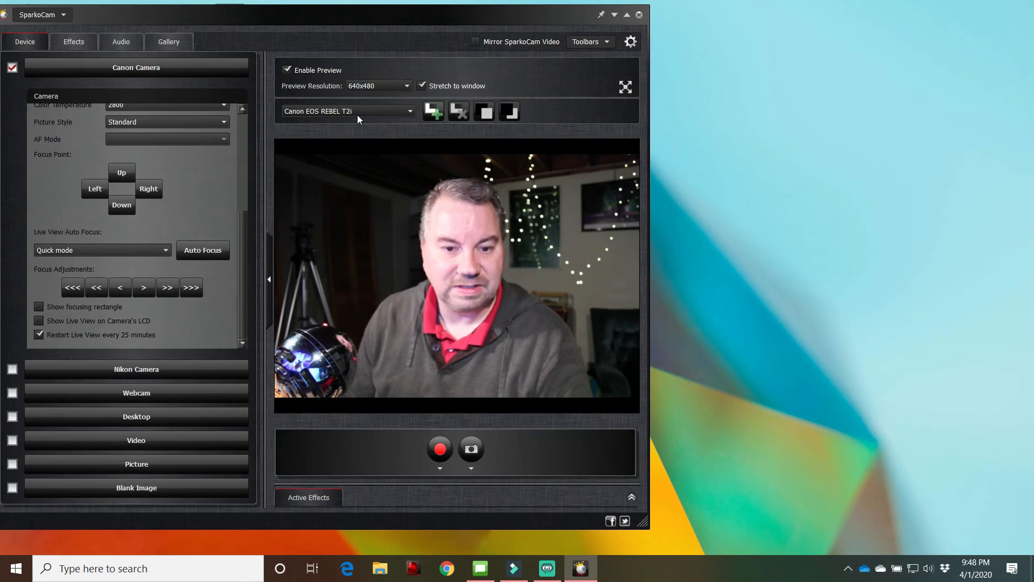
left_click_drag(331, 16, 351, 20)
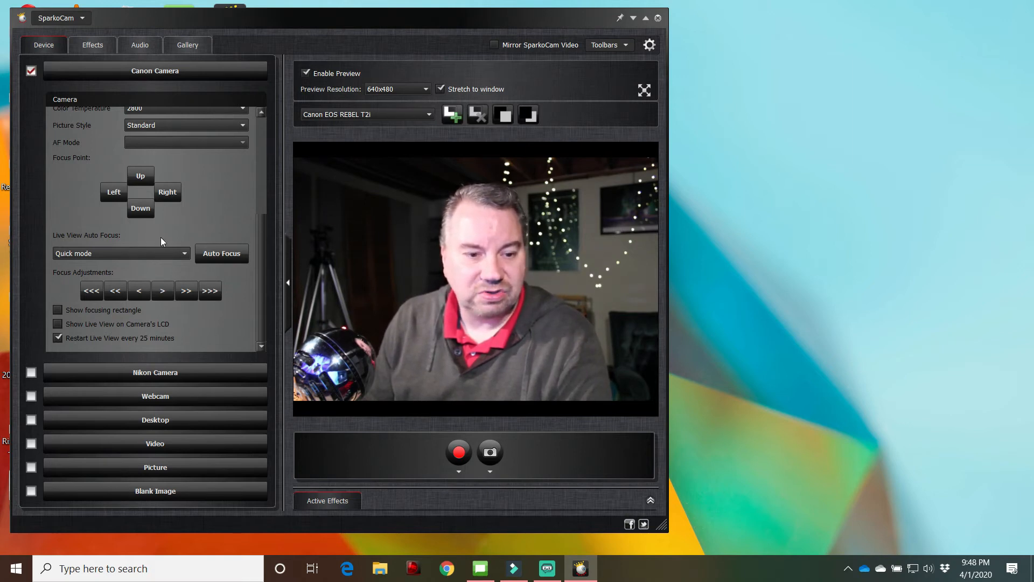
Try the Daylight and Tungsten white balance presets for the Canon camera, and return white balance to Color temperature
scroll(160, 237, "up", 5)
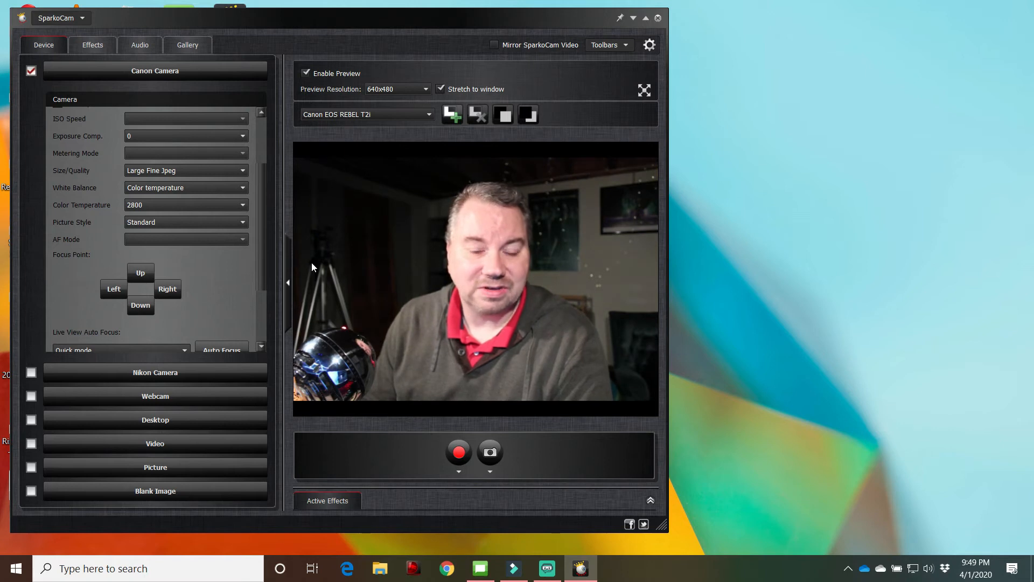
left_click(163, 187)
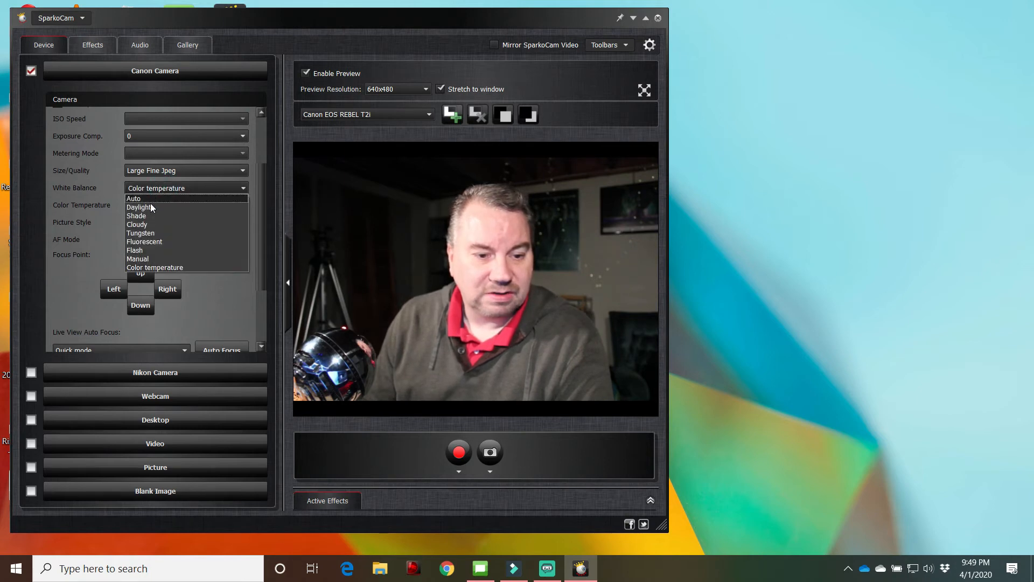
left_click(148, 207)
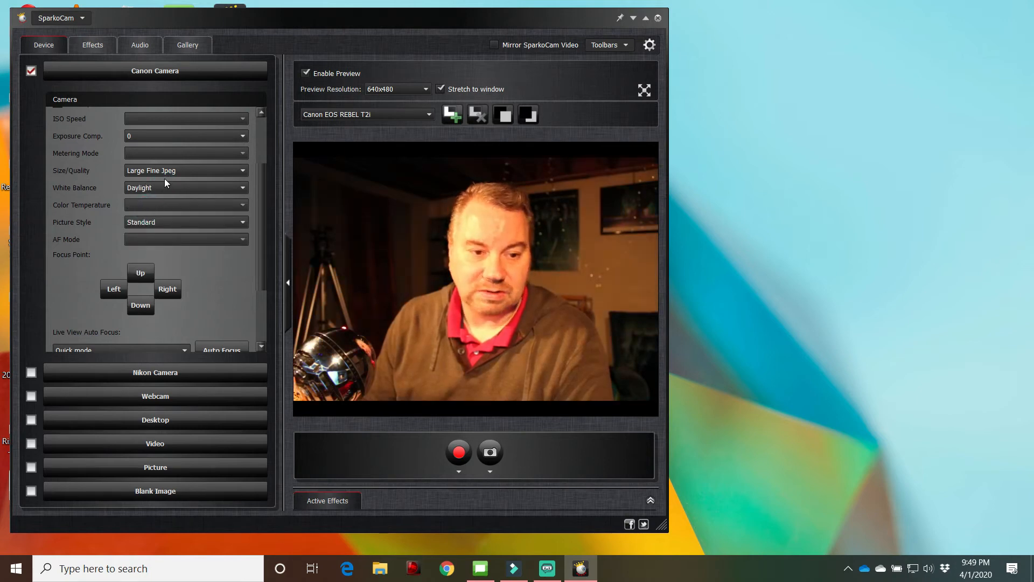
left_click(150, 186)
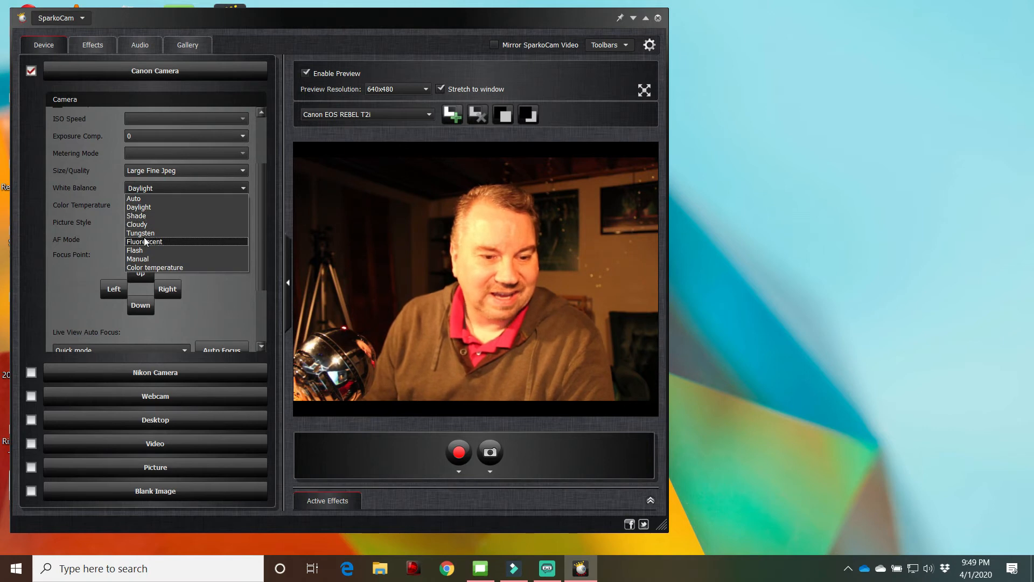
left_click(146, 235)
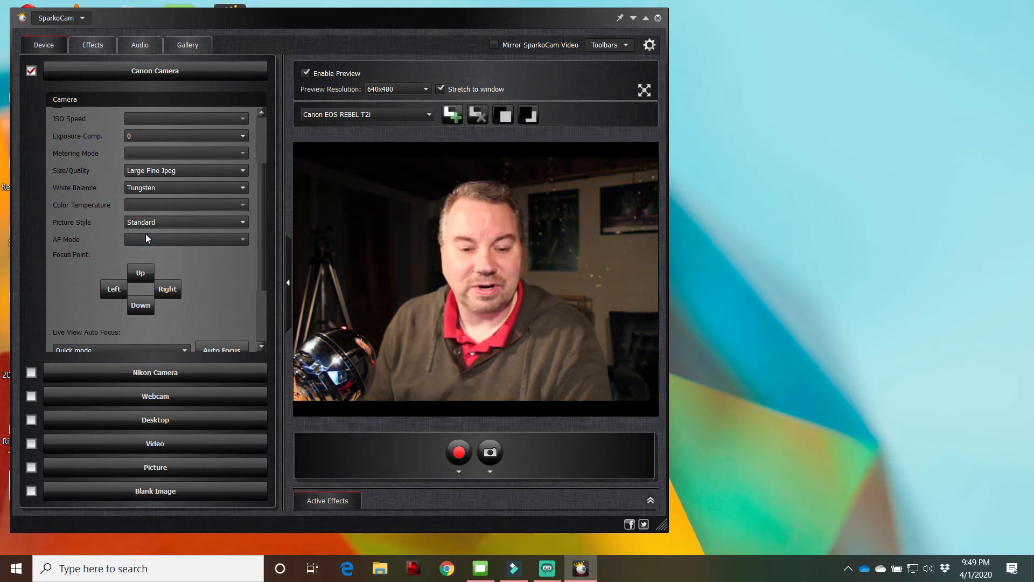
left_click(149, 193)
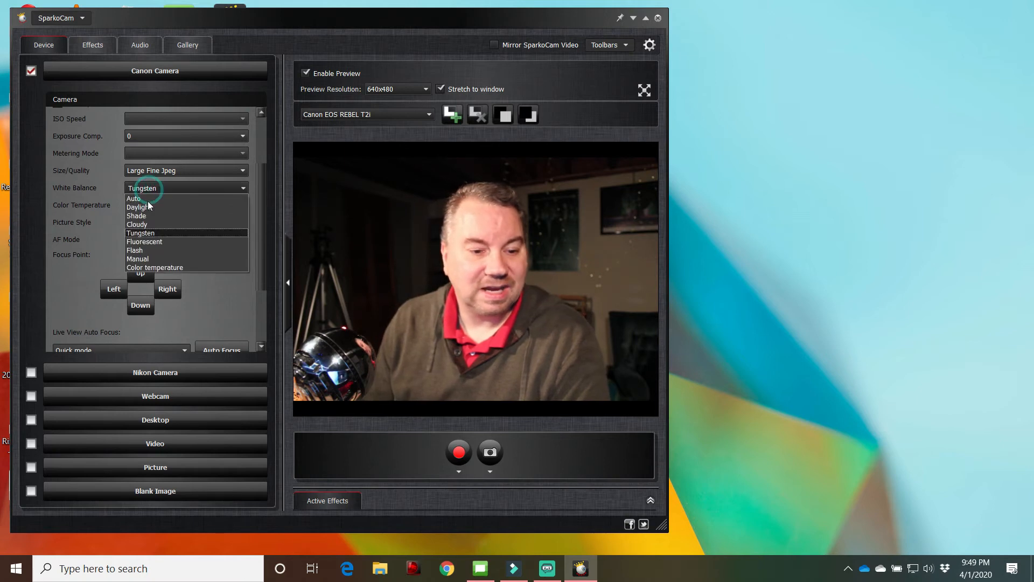
left_click(149, 268)
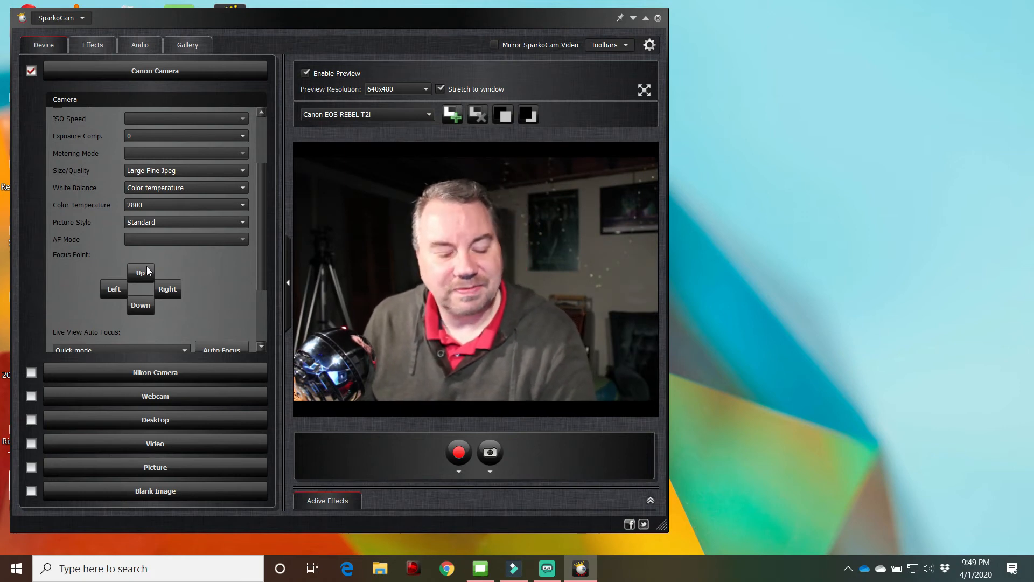
Auto focus the Canon camera in Quick mode and review the remaining focus and Live View options
scroll(148, 268, "down", 4)
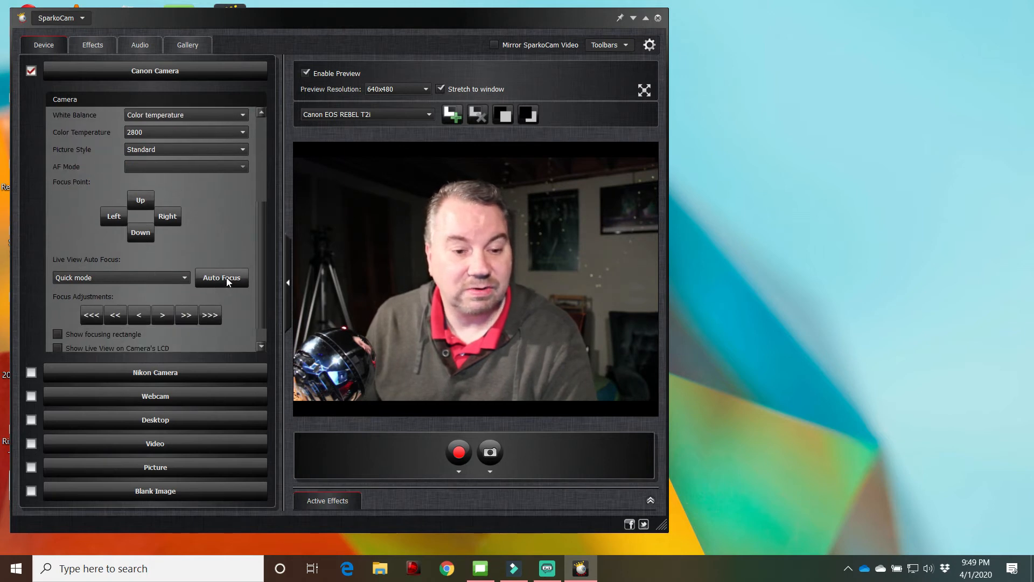
left_click(228, 280)
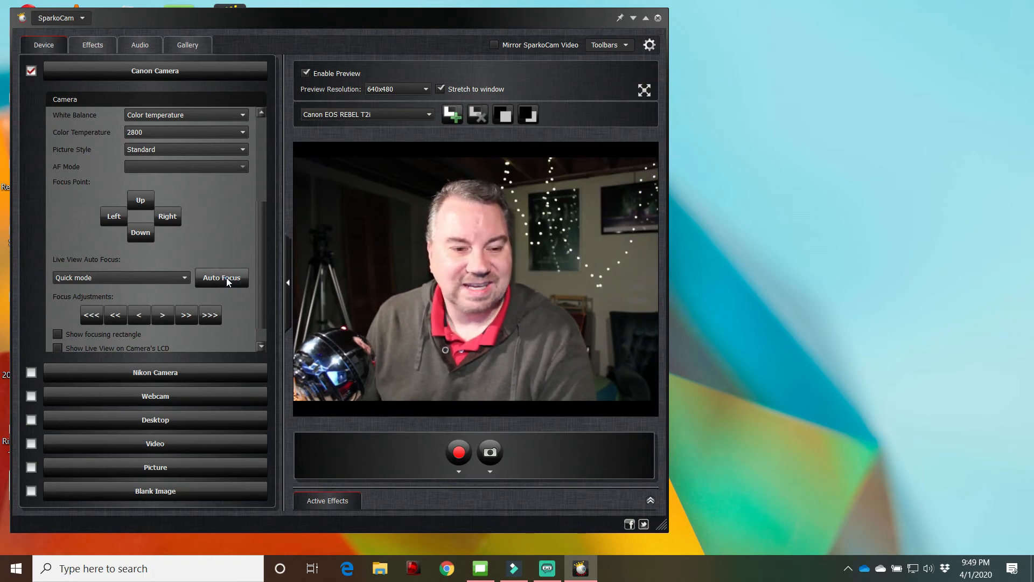
scroll(228, 280, "down", 1)
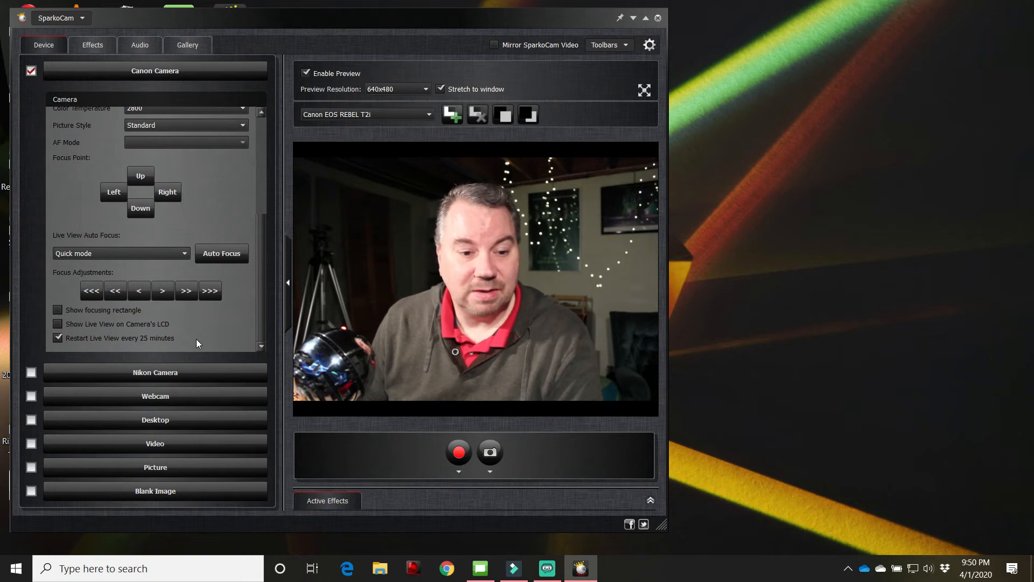
scroll(196, 339, "up", 1)
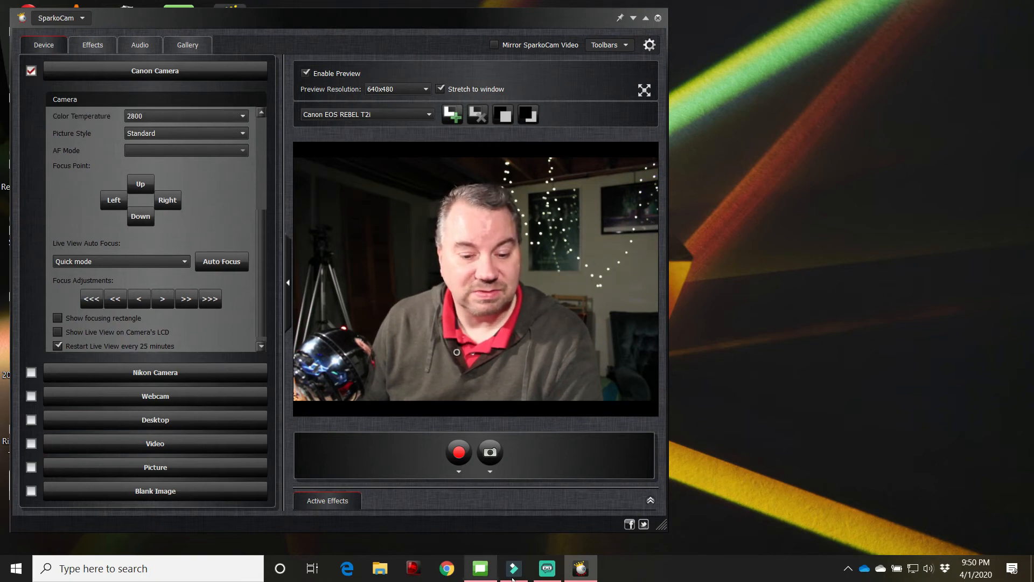
Switch to Proclaim and look through the Compass Point Sunday slides, from the pre-service loop to the worship songs
mouse_move(514, 578)
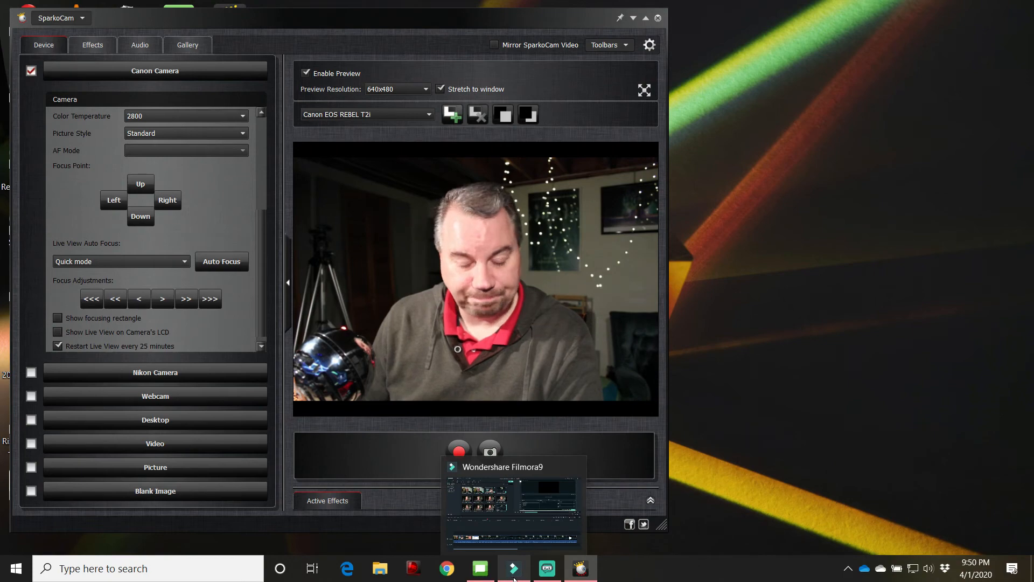
left_click(540, 571)
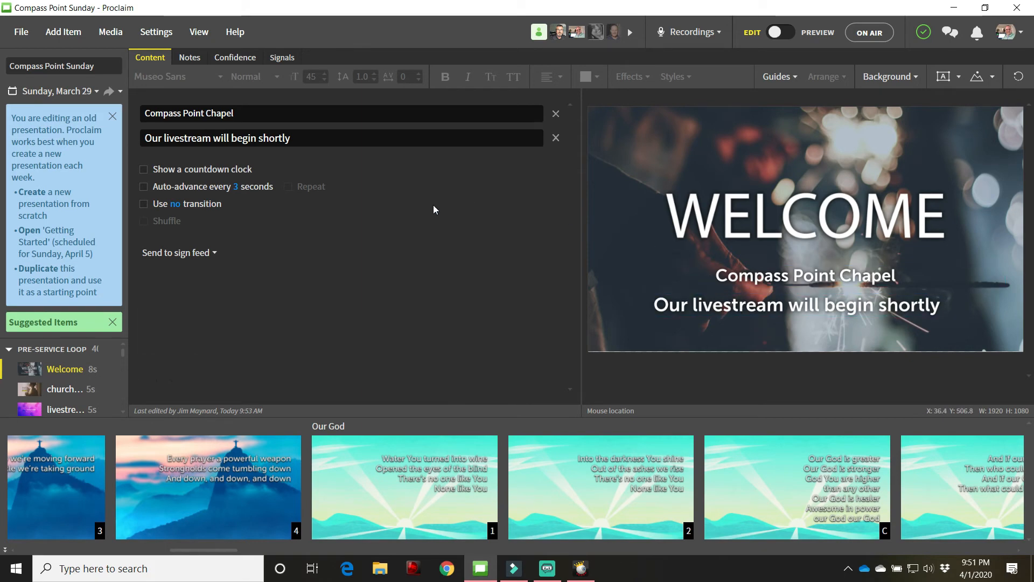
scroll(156, 475, "left", 2)
scroll(156, 475, "left", 10)
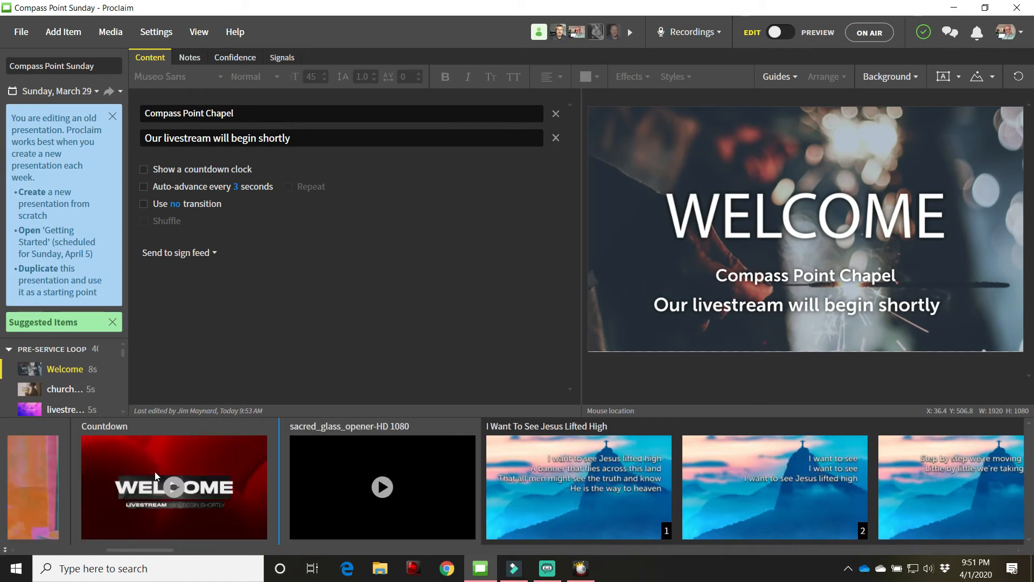
scroll(157, 475, "left", 10)
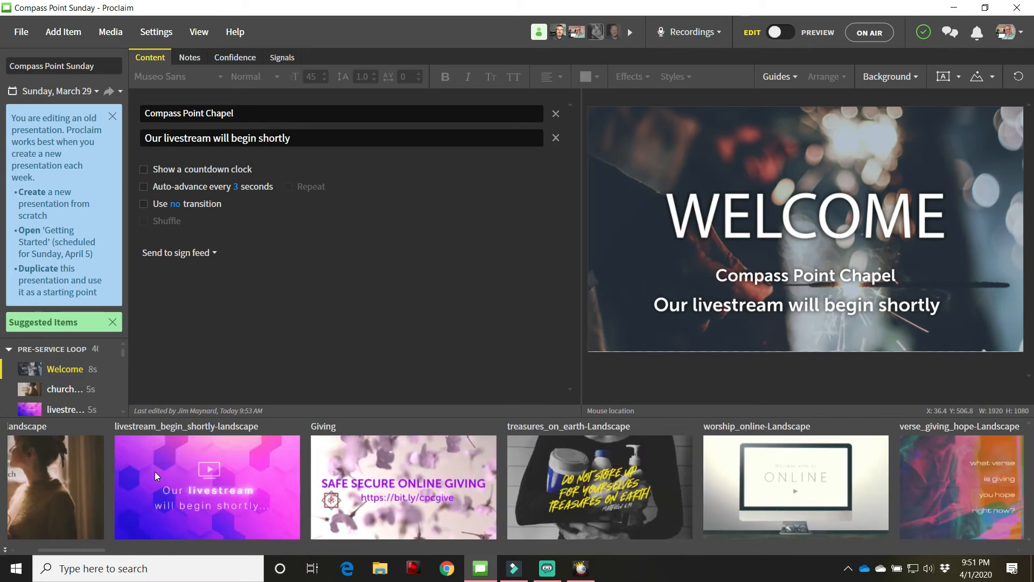
scroll(157, 475, "right", 14)
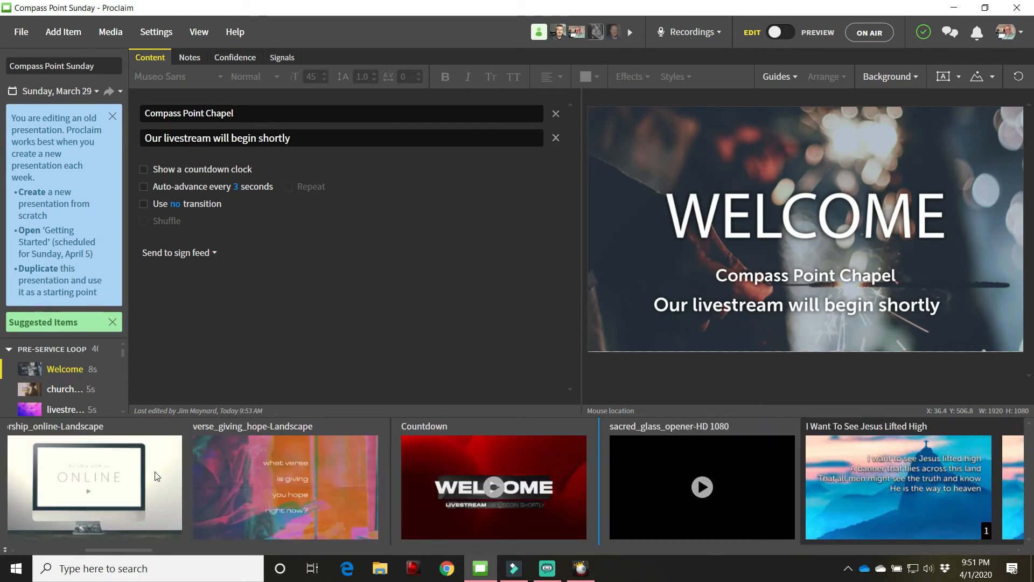
scroll(157, 475, "right", 12)
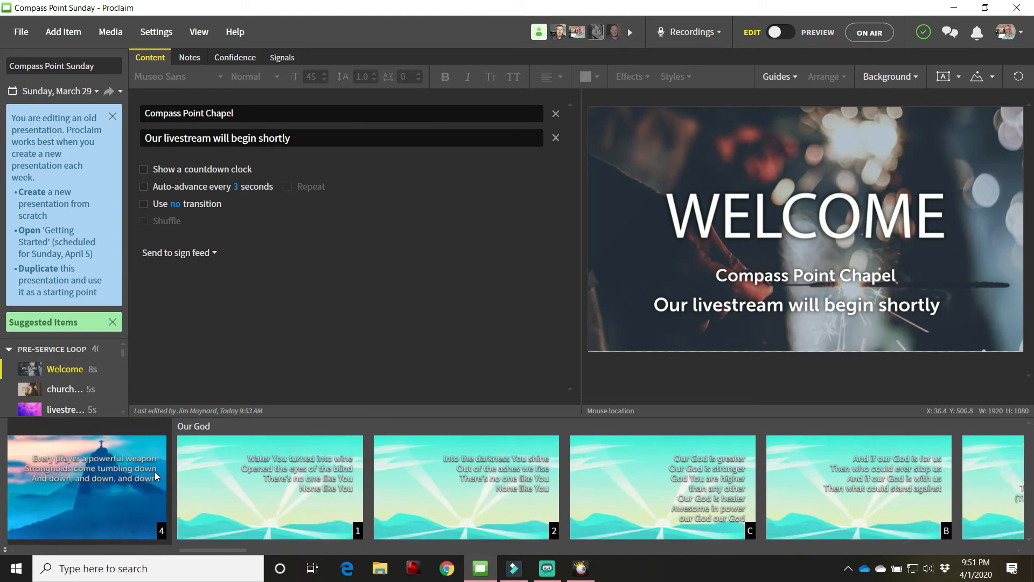
scroll(156, 475, "left", 5)
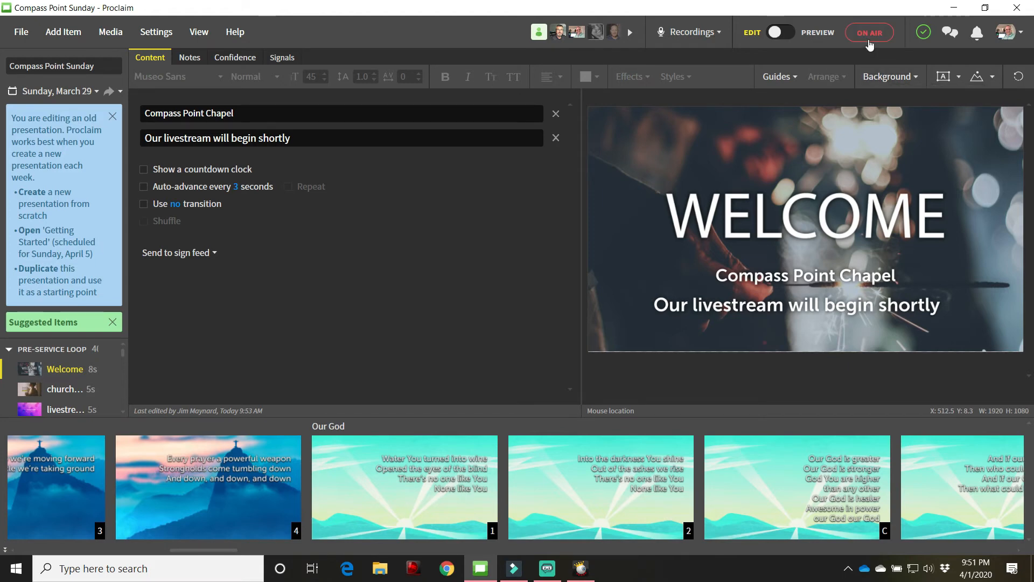
Put the Compass Point Sunday presentation on air and look through its worship song and sermon slides
mouse_move(870, 44)
key("F5")
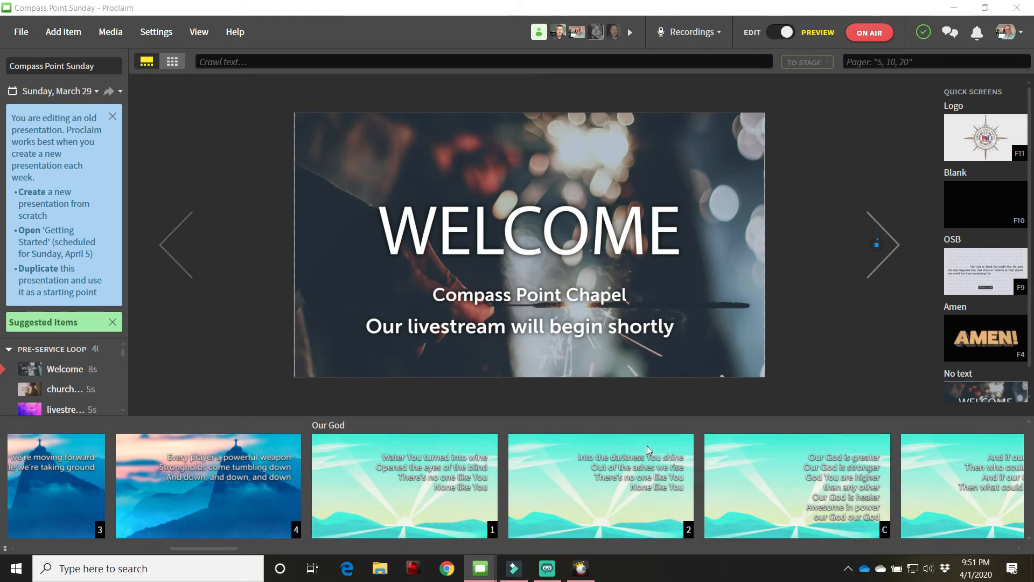
scroll(648, 449, "down", 10)
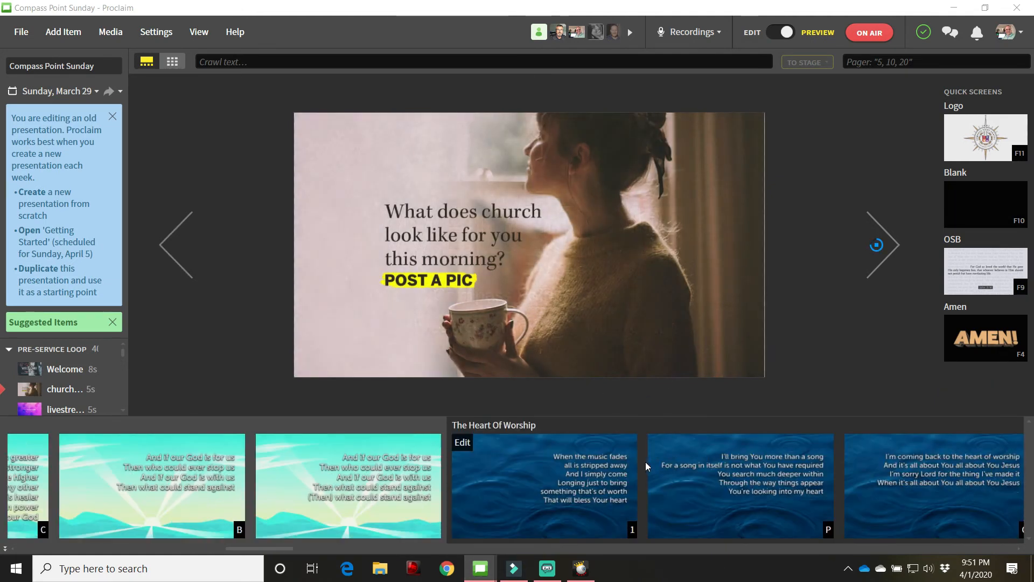
scroll(646, 467, "down", 15)
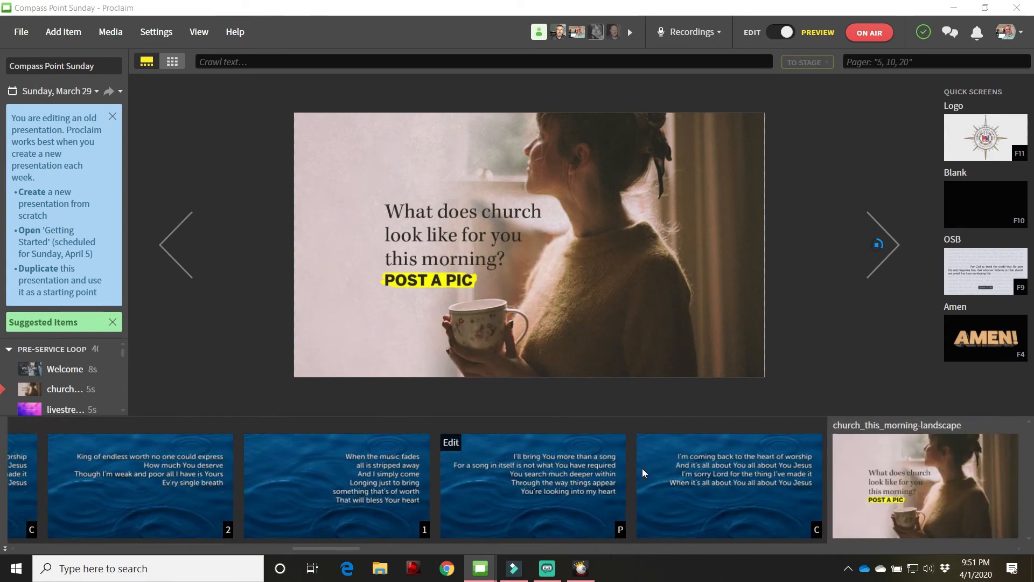
scroll(644, 473, "down", 4)
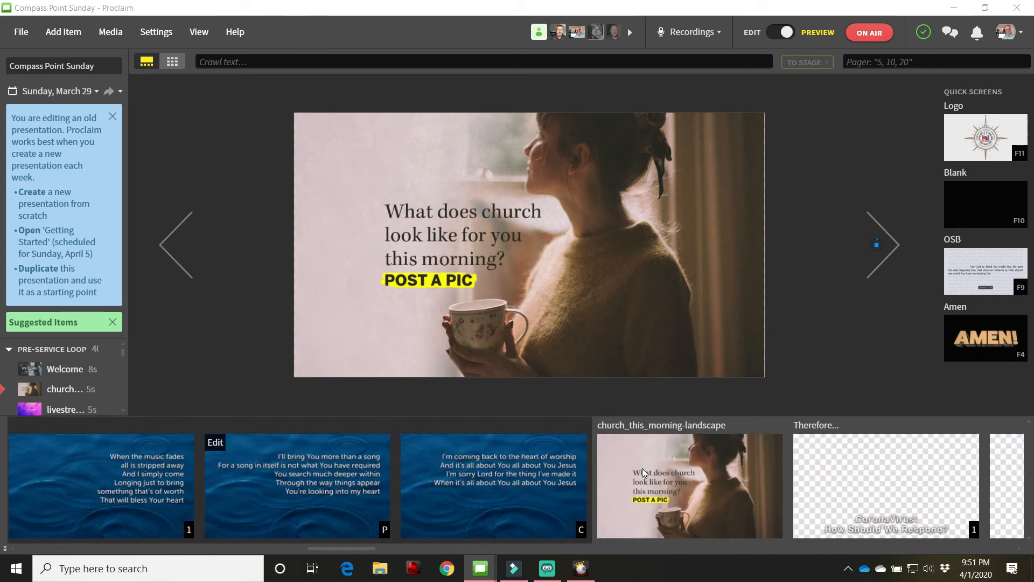
scroll(642, 473, "up", 2)
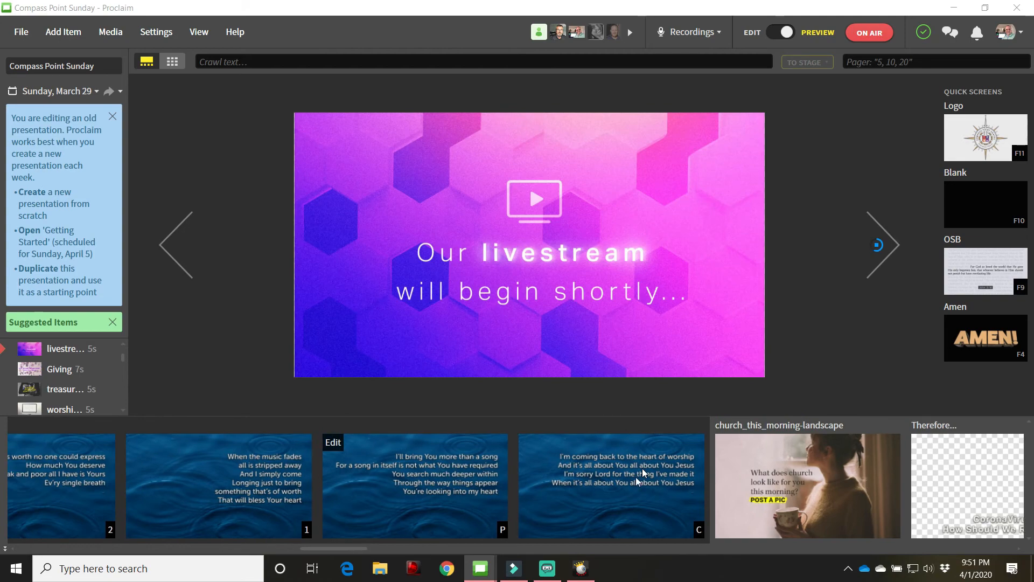
Switch to Streamlabs OBS, tile it side by side with Proclaim, and show the first verse slide of The Heart Of Worship
left_click(547, 569)
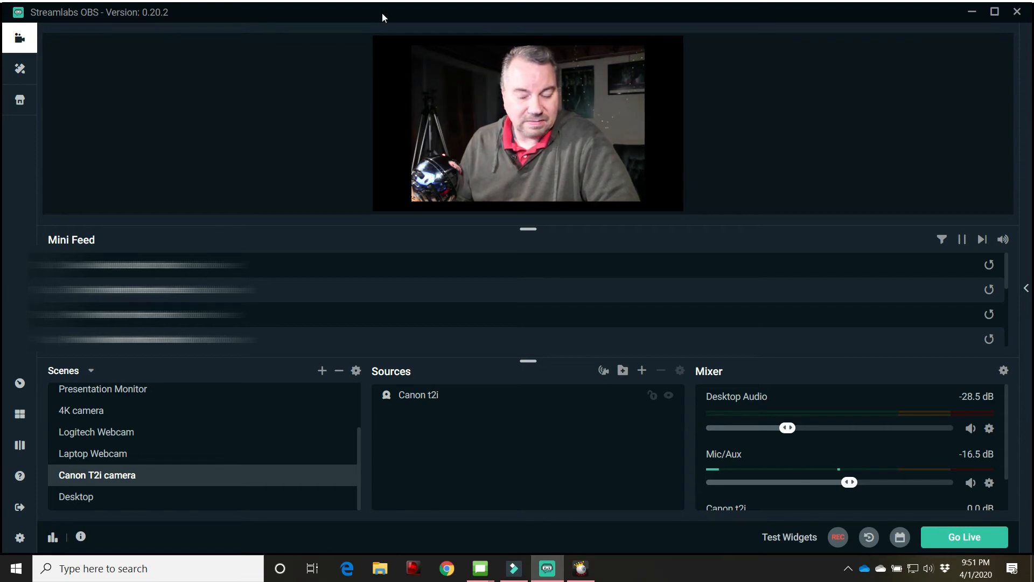
left_click_drag(382, 13, 0, 59)
left_click(745, 238)
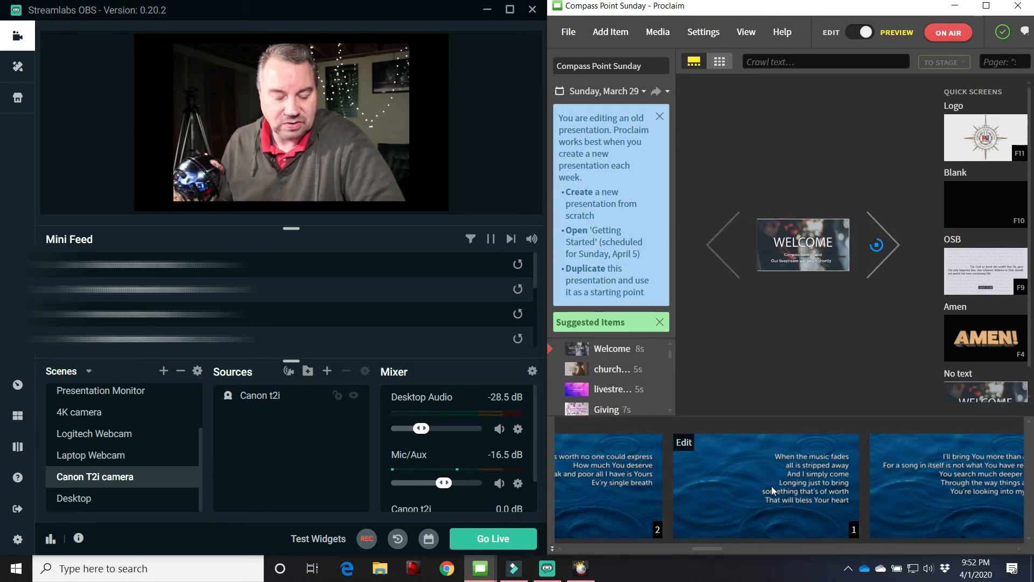
mouse_move(772, 487)
left_click(750, 474)
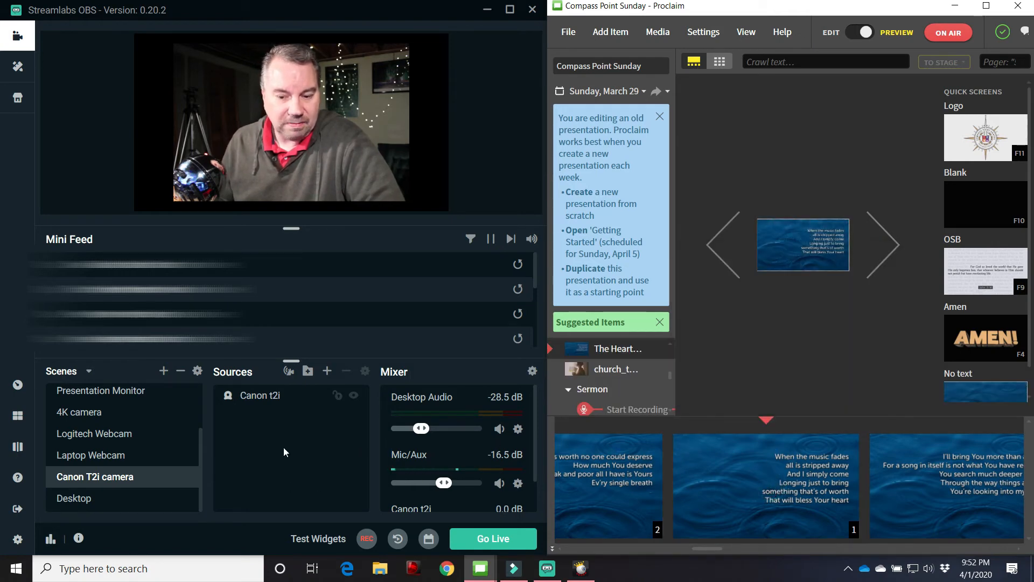
Compare the Presentation Monitor, Worship Overlay and Message Overlay scenes in Streamlabs OBS
left_click(113, 391)
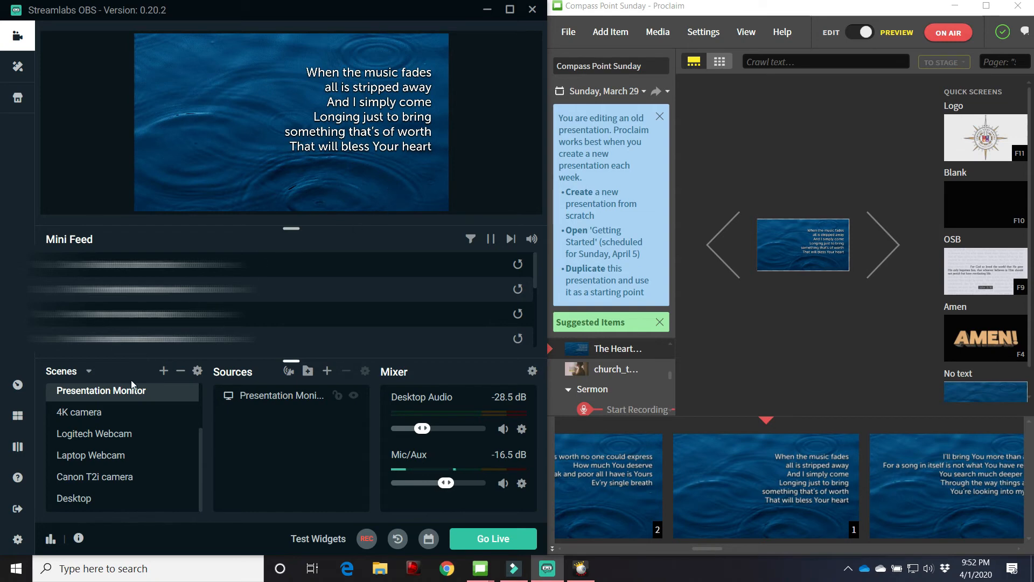
scroll(134, 433, "up", 3)
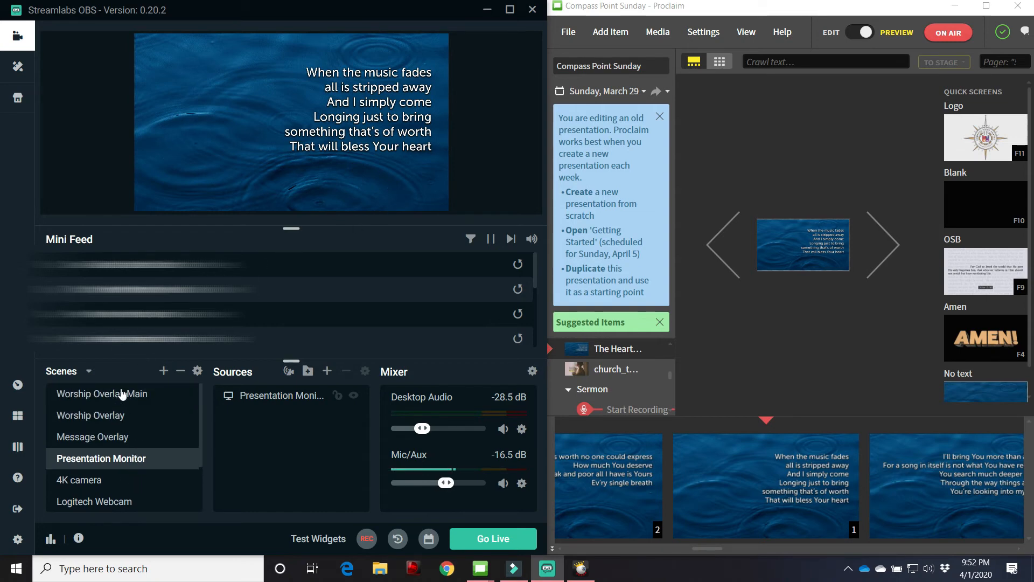
left_click(113, 421)
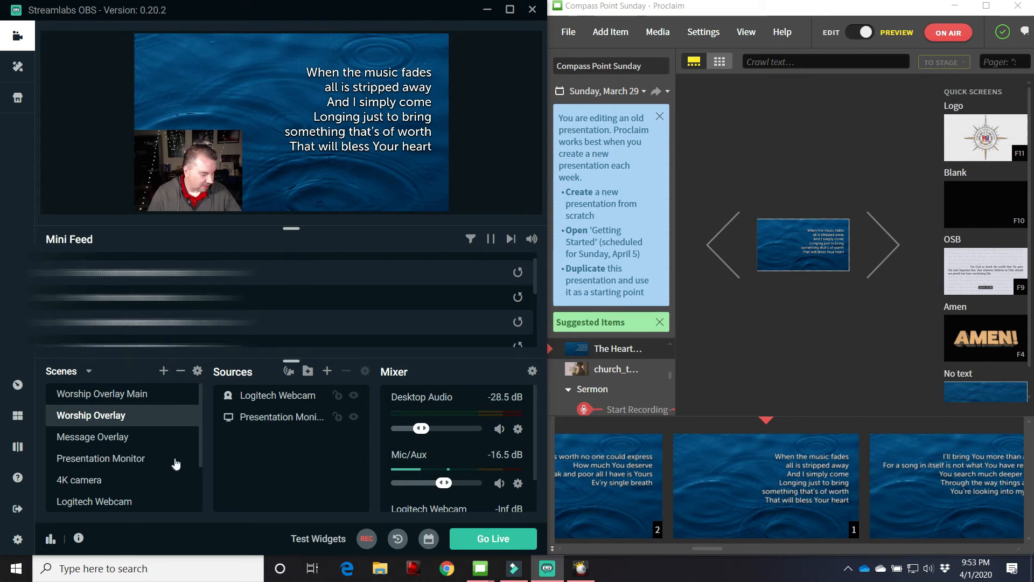
scroll(187, 462, "down", 2)
scroll(143, 452, "up", 3)
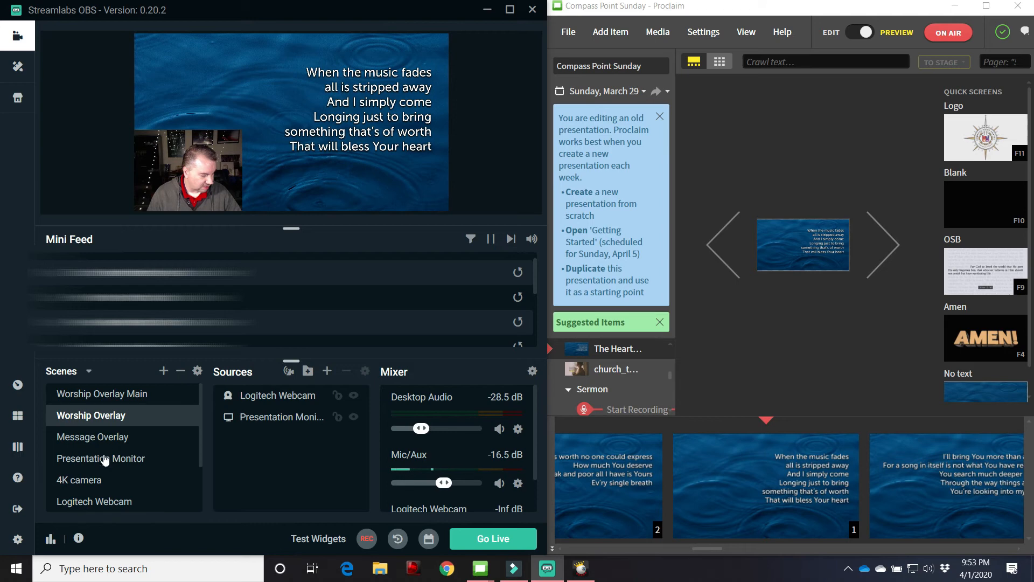
left_click(103, 438)
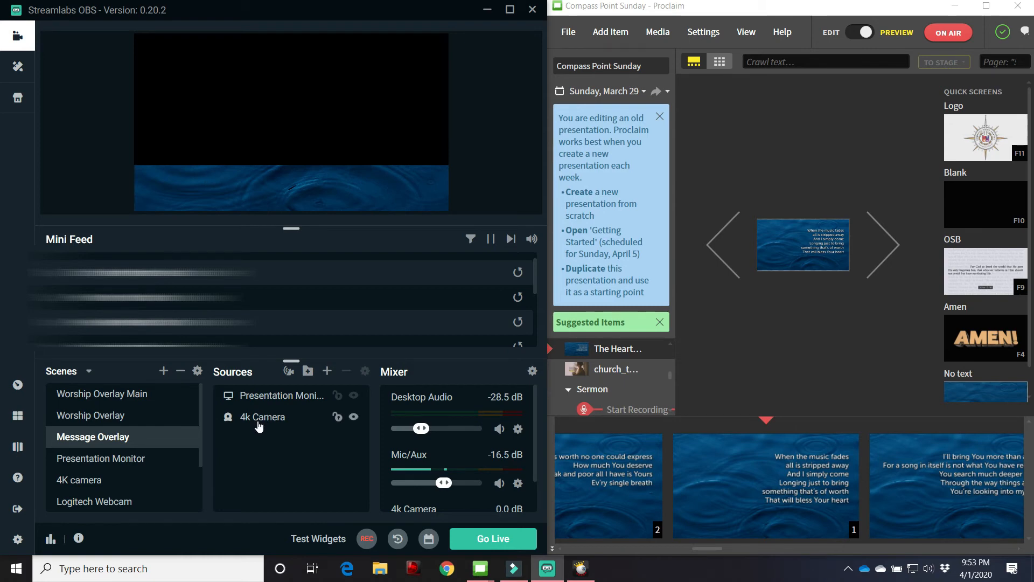
Add the existing Canon t2i video capture device as a source in the Message Overlay scene
left_click(327, 372)
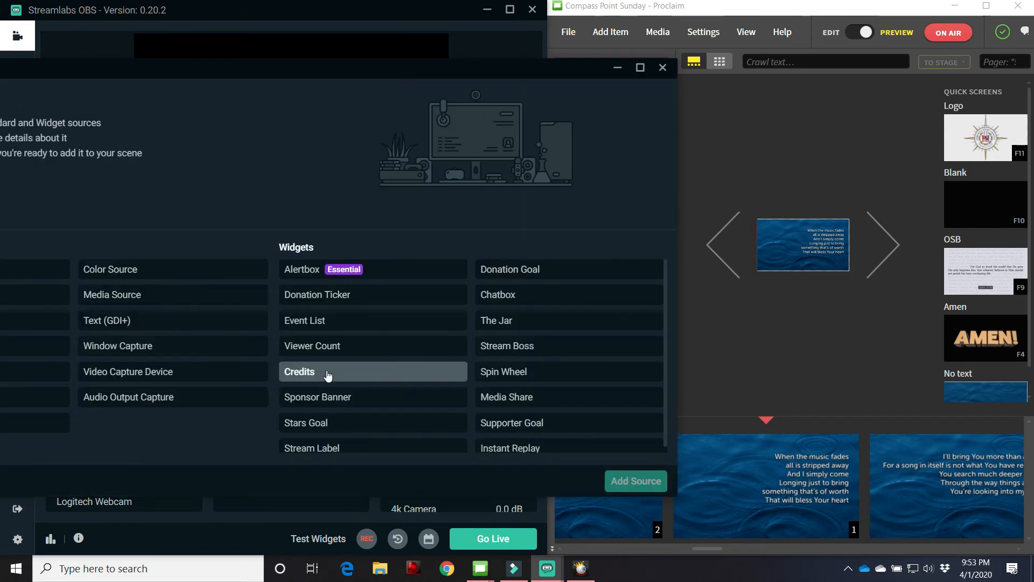
left_click(177, 377)
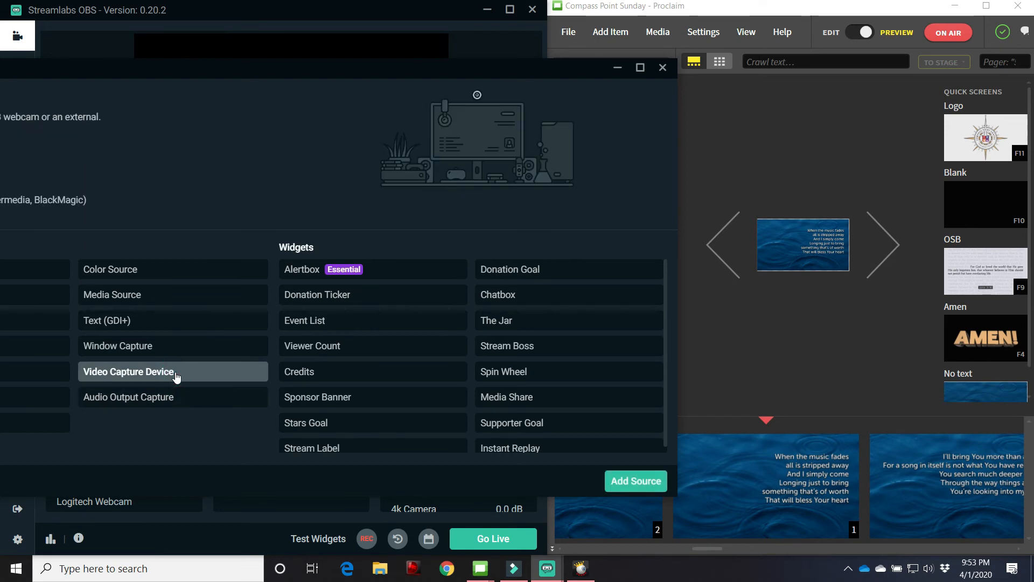
left_click_drag(225, 73, 415, 78)
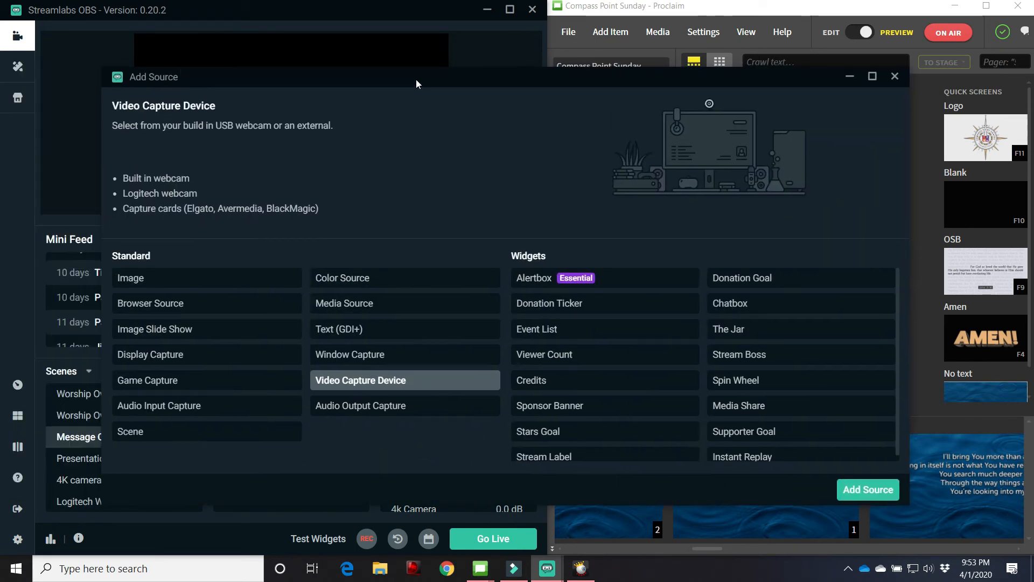
left_click(852, 502)
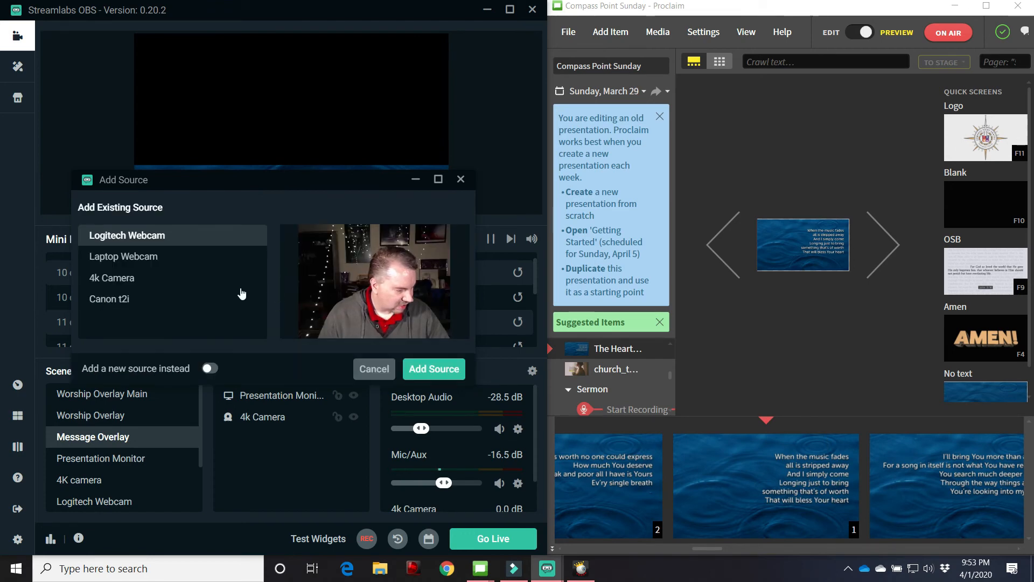
left_click(110, 300)
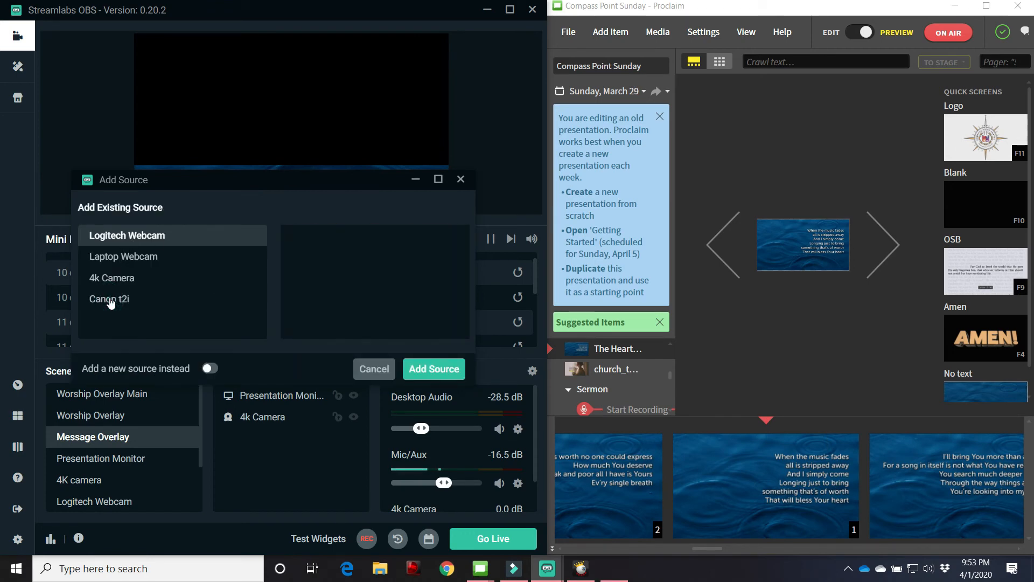
left_click(436, 371)
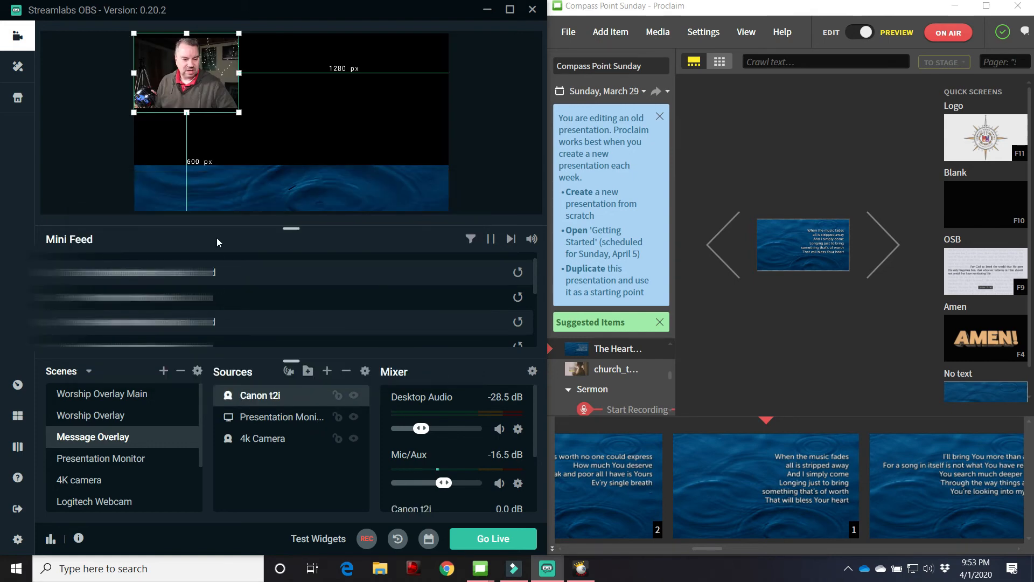
Fit the Canon t2i source to the screen and place the Presentation Monitor source above it in the source order
right_click(218, 102)
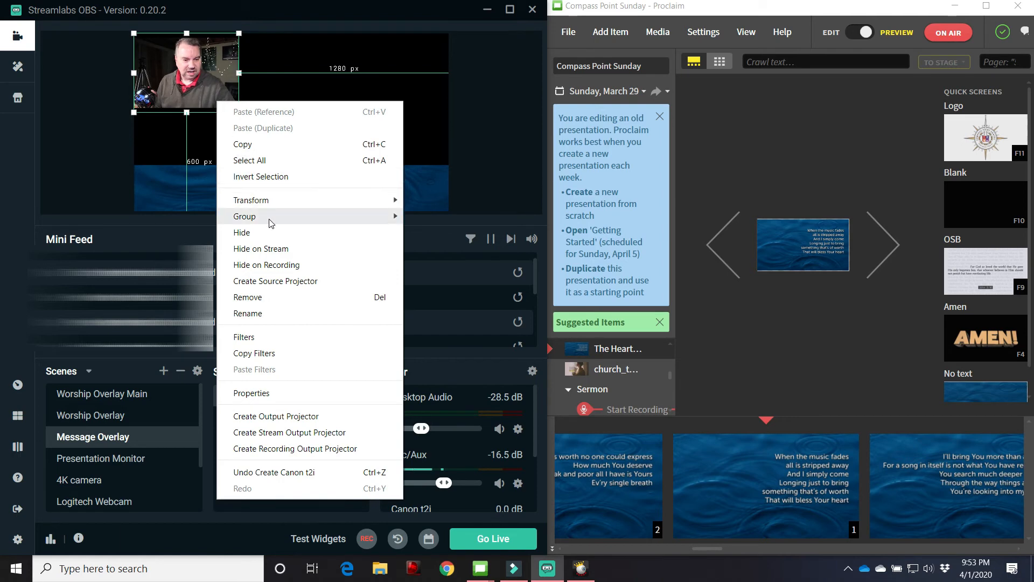
mouse_move(324, 208)
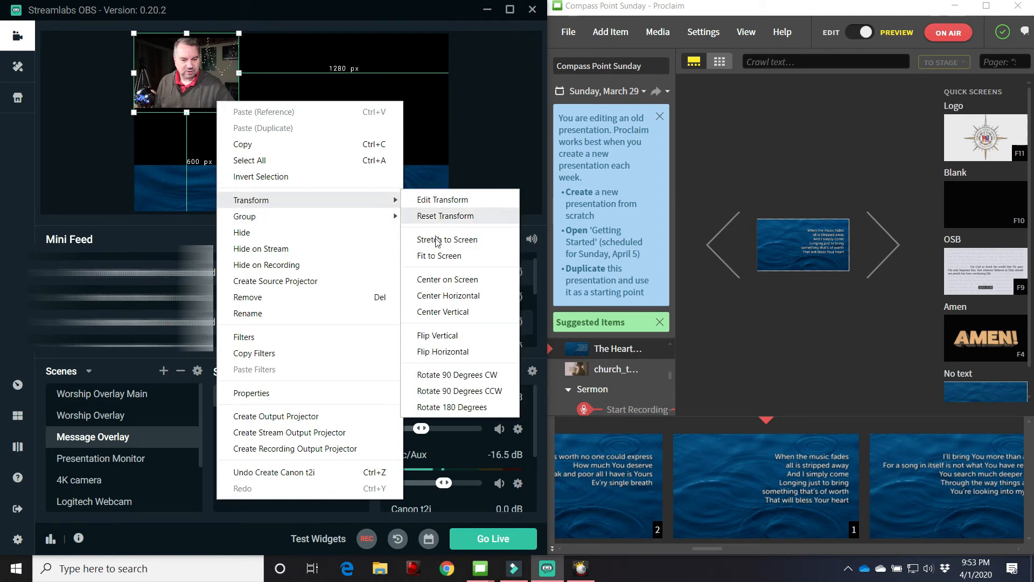
left_click(439, 260)
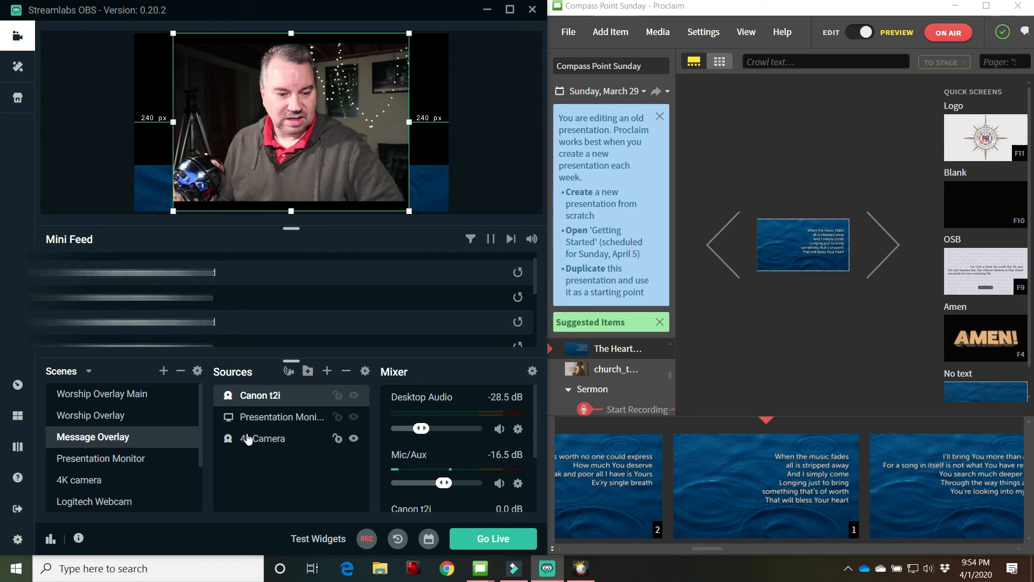
left_click_drag(257, 425, 259, 395)
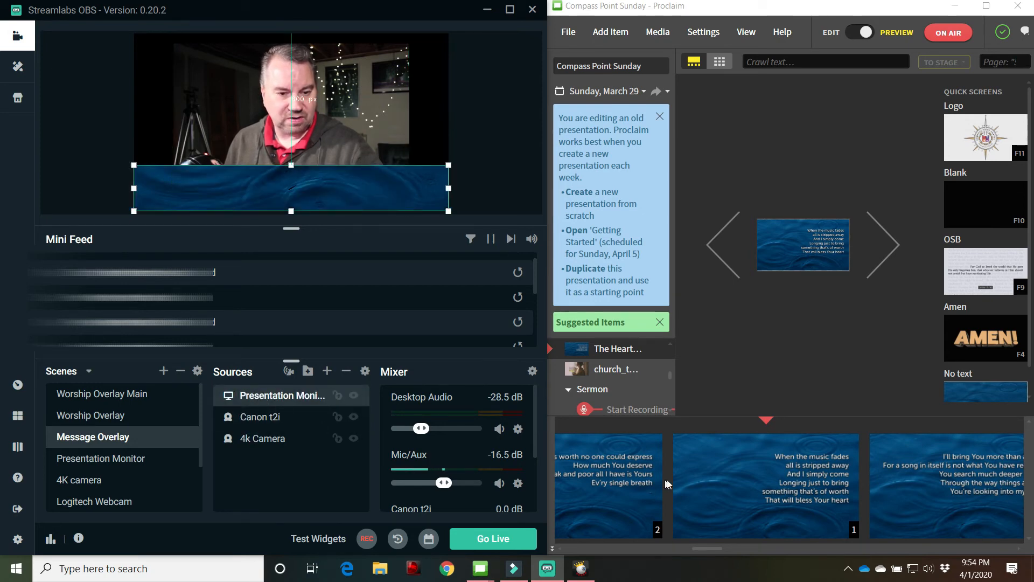
Show the first sermon slide, "CoronaVirus: How Should We Respond?", in Proclaim and deselect the overlay source in Streamlabs OBS
scroll(700, 482, "down", 3)
scroll(743, 483, "down", 5)
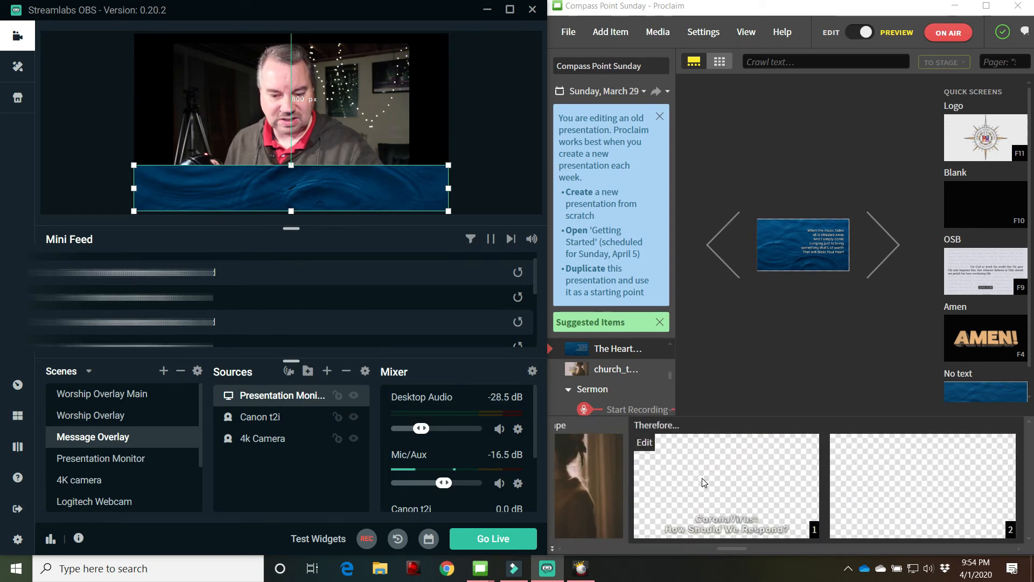
mouse_move(702, 478)
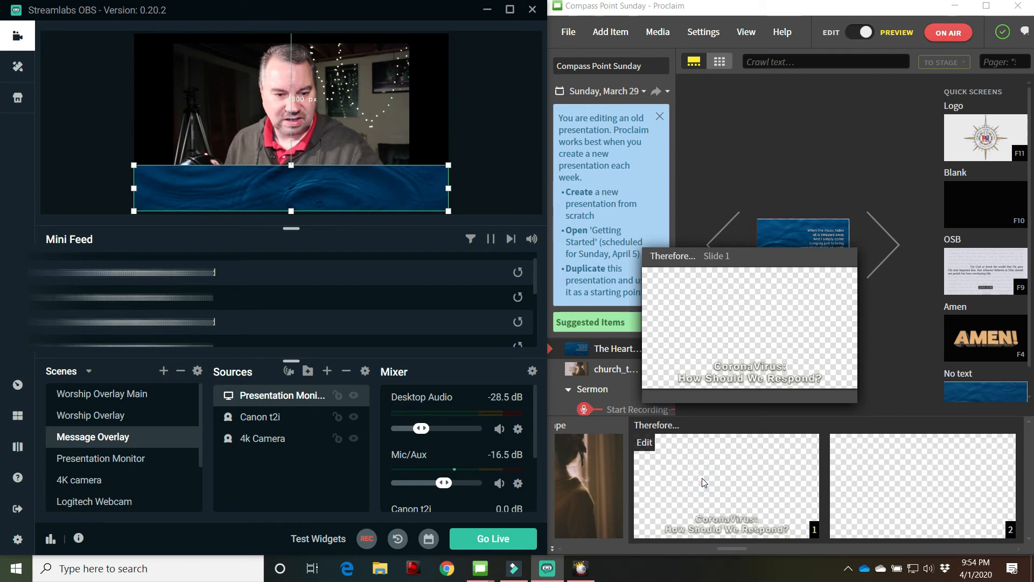
left_click(703, 478)
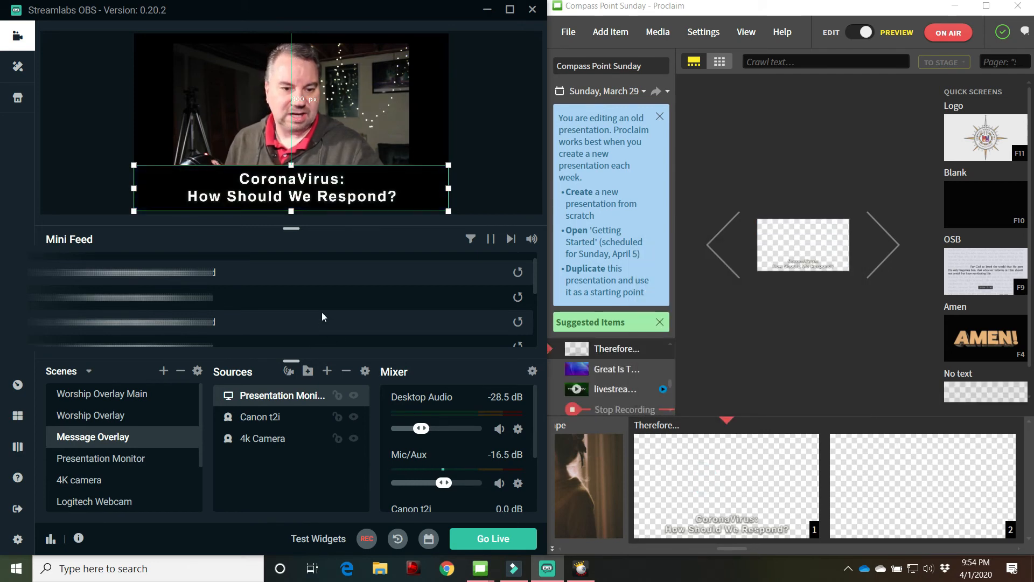
left_click(482, 172)
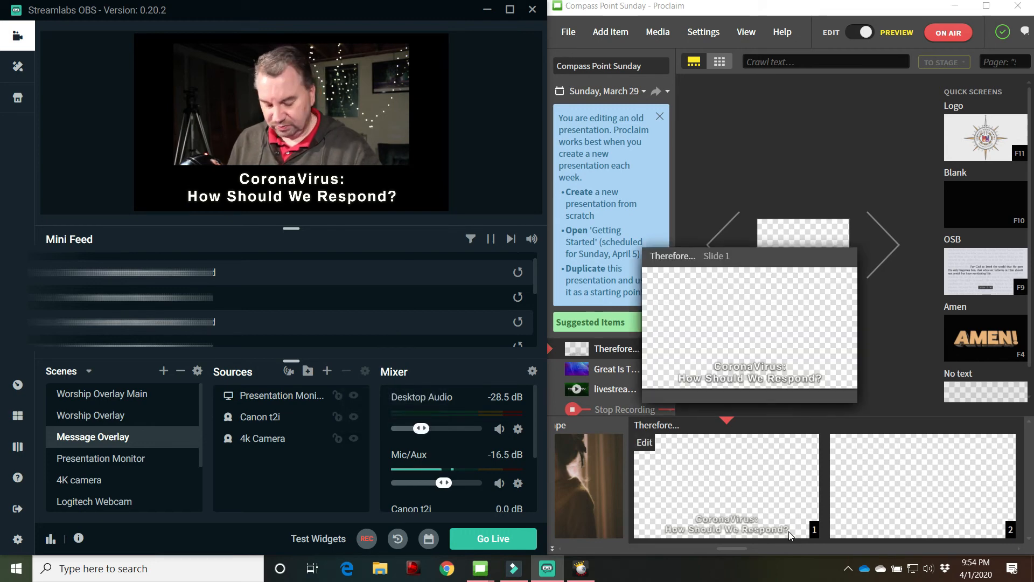
Advance the sermon slides in Proclaim to slide 5, "There's a foreground and background to life."
left_click(891, 262)
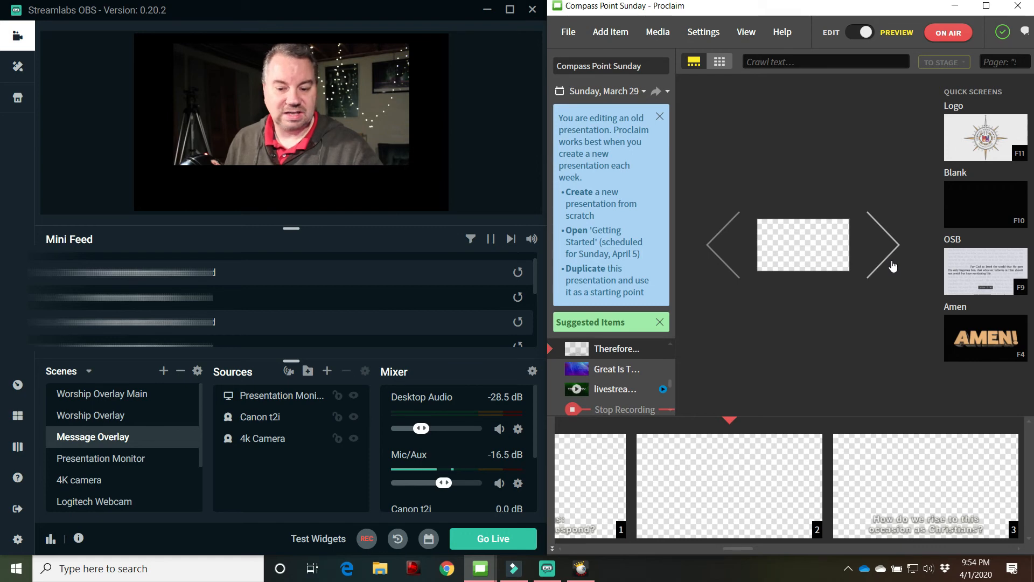
left_click(879, 263)
left_click(881, 265)
left_click(881, 265)
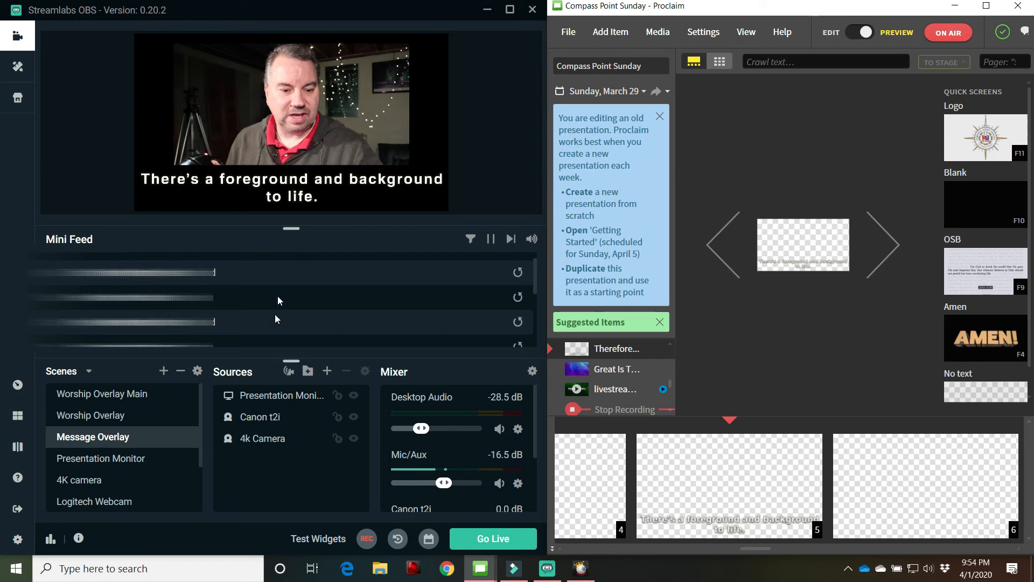
Switch Streamlabs OBS to the Canon T2i camera scene and maximize its window
scroll(93, 490, "down", 2)
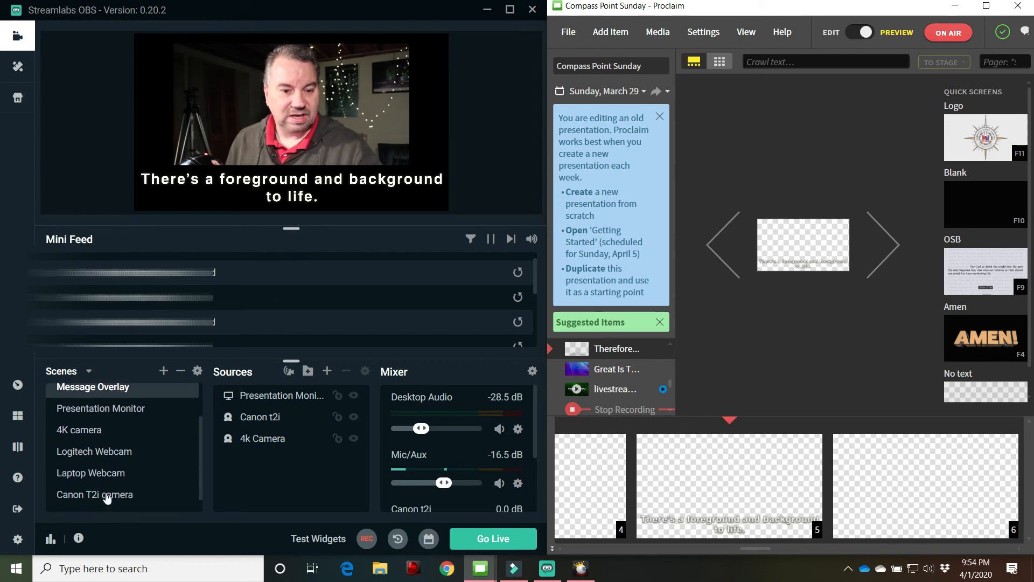
left_click(108, 497)
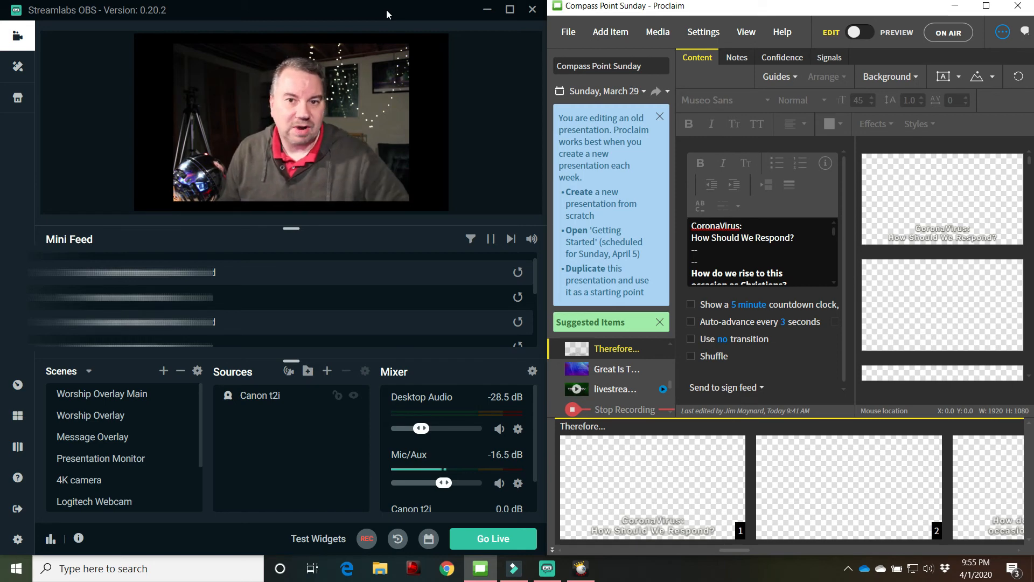
left_click(508, 10)
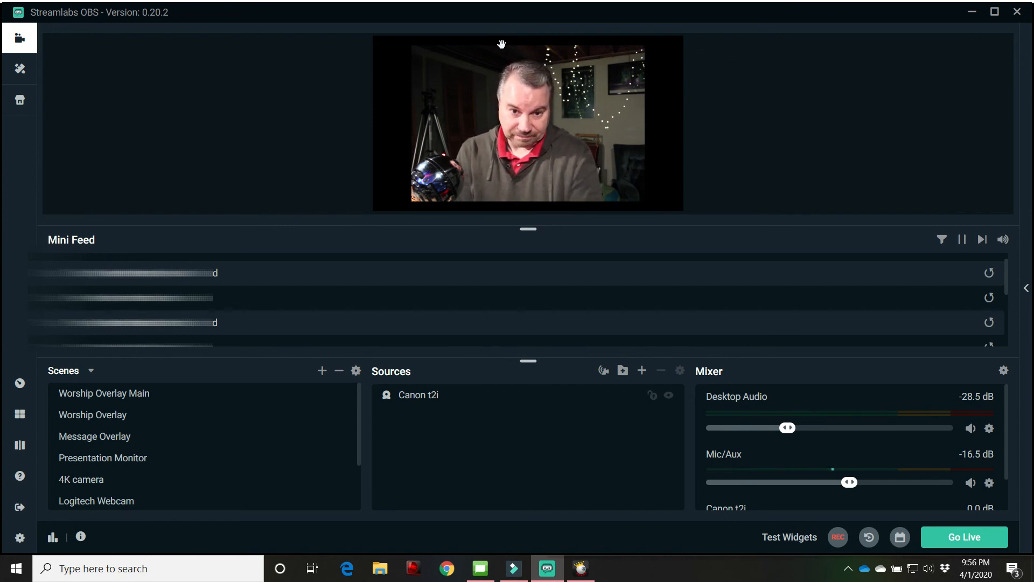
Compare the Logitech Webcam scene with the Canon T2i camera scene
scroll(86, 430, "down", 3)
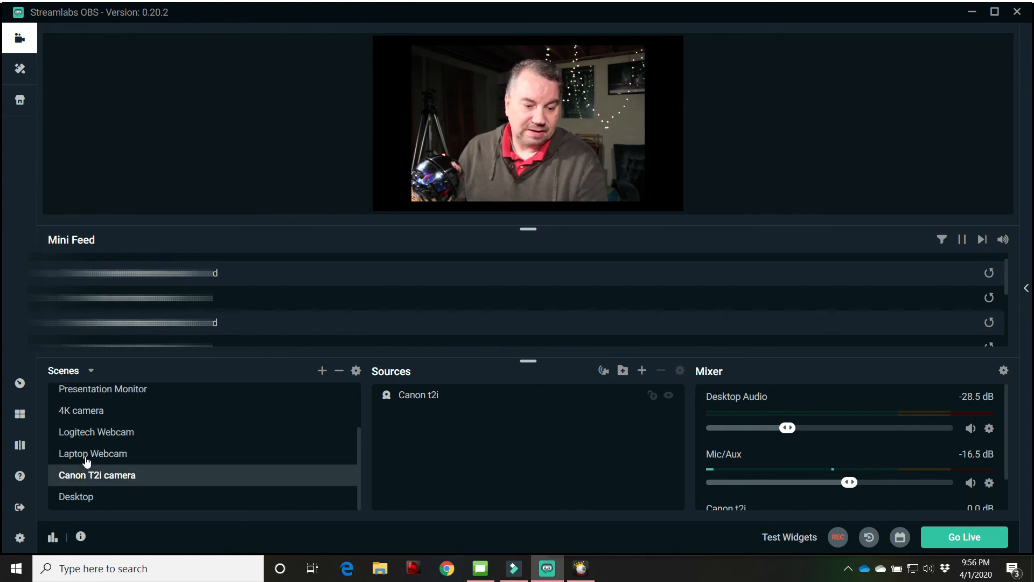
left_click(89, 439)
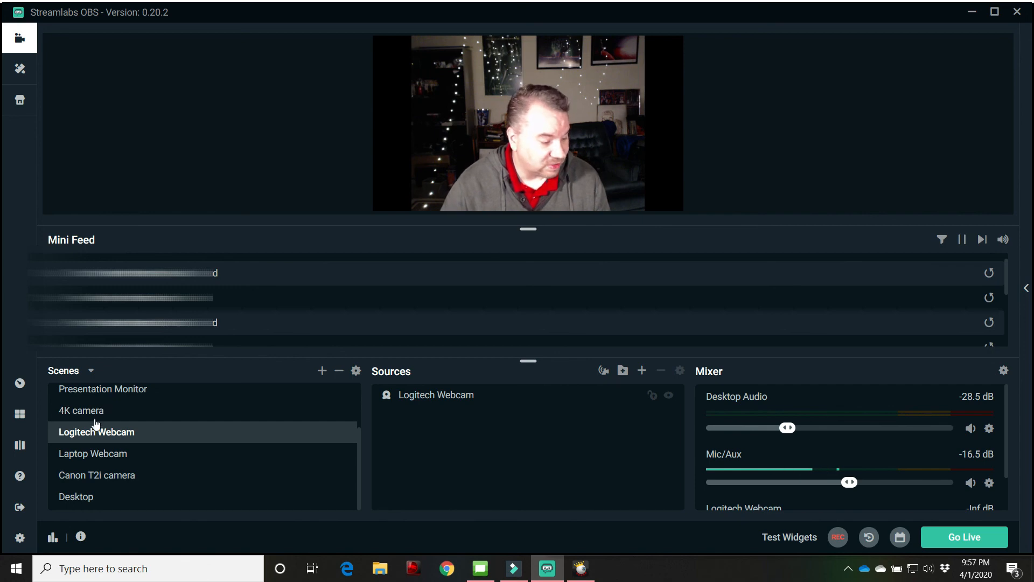
left_click(76, 476)
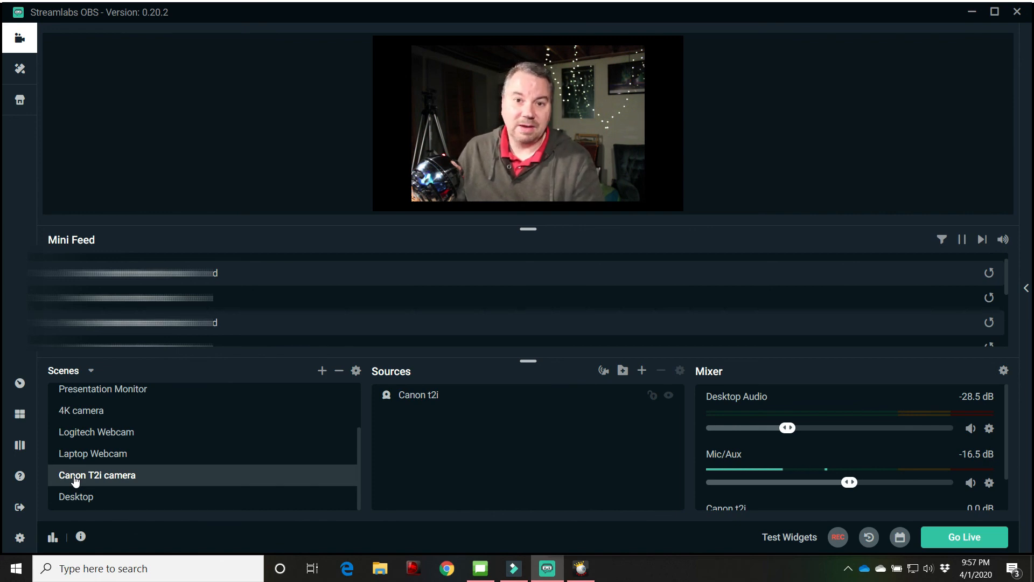
scroll(76, 481, "up", 1)
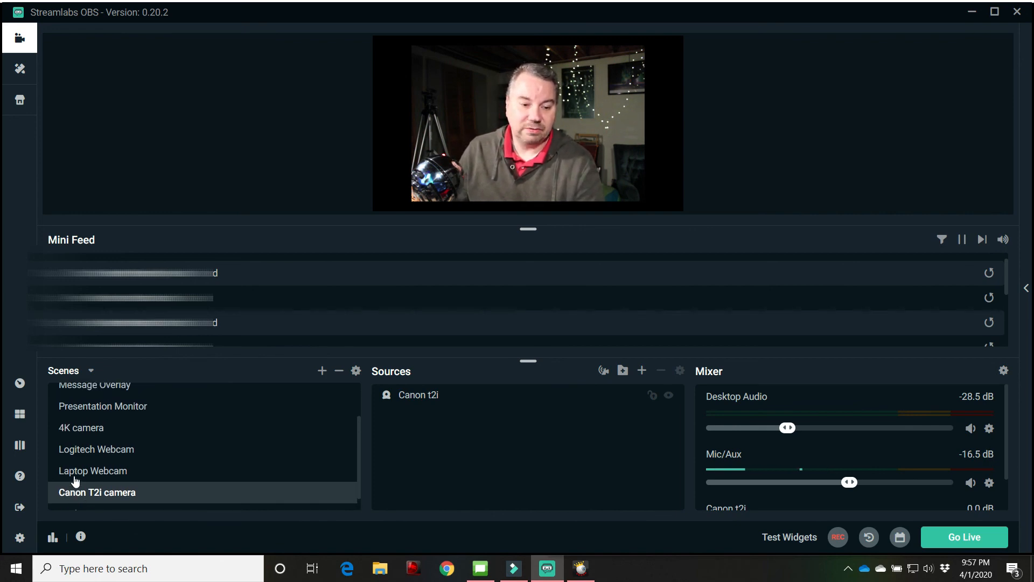